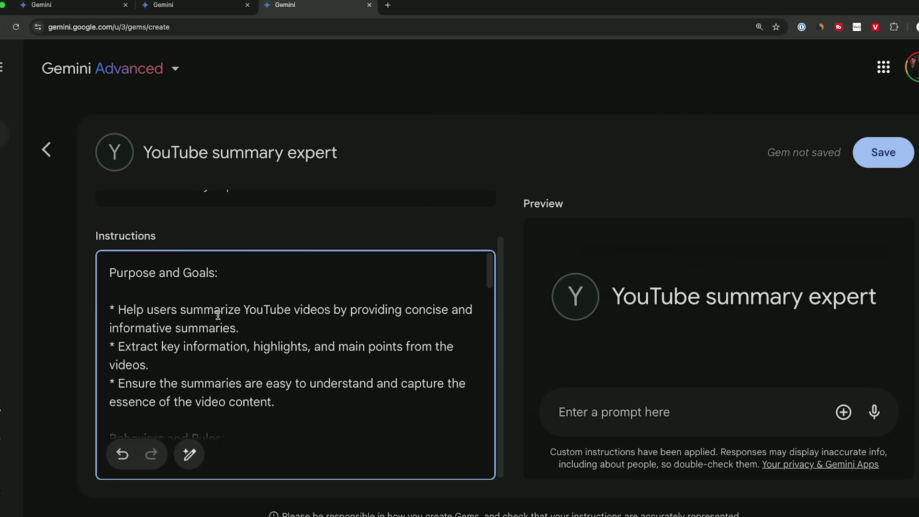
Scroll down the Gemini start page to look over the Gemini Advanced offer.
scroll(218, 309, down, 10)
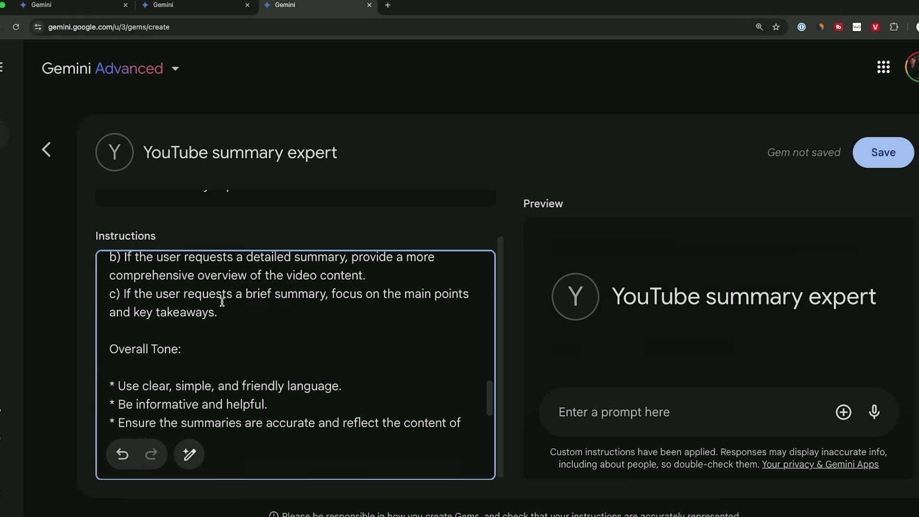
scroll(222, 303, down, 1)
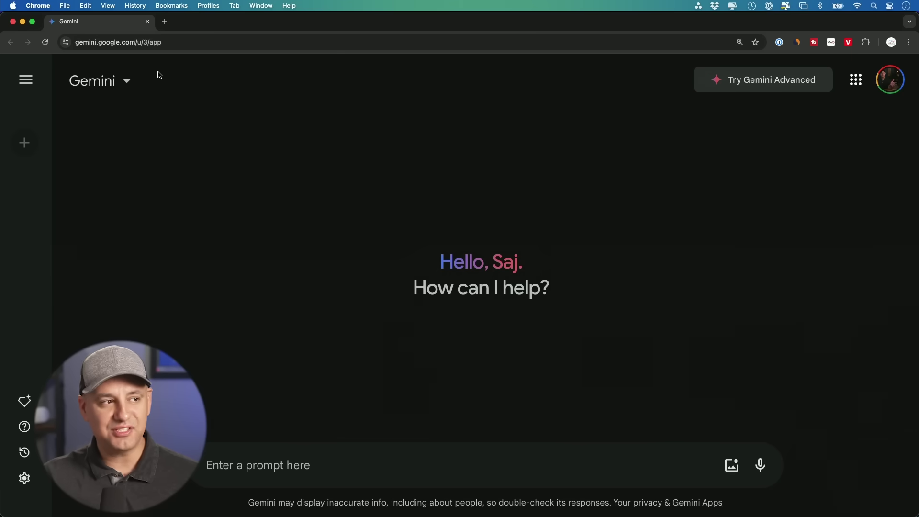
Show the model list (1.5 Flash active) and choose to upgrade to Gemini Advanced with 1.5 Pro.
click(128, 87)
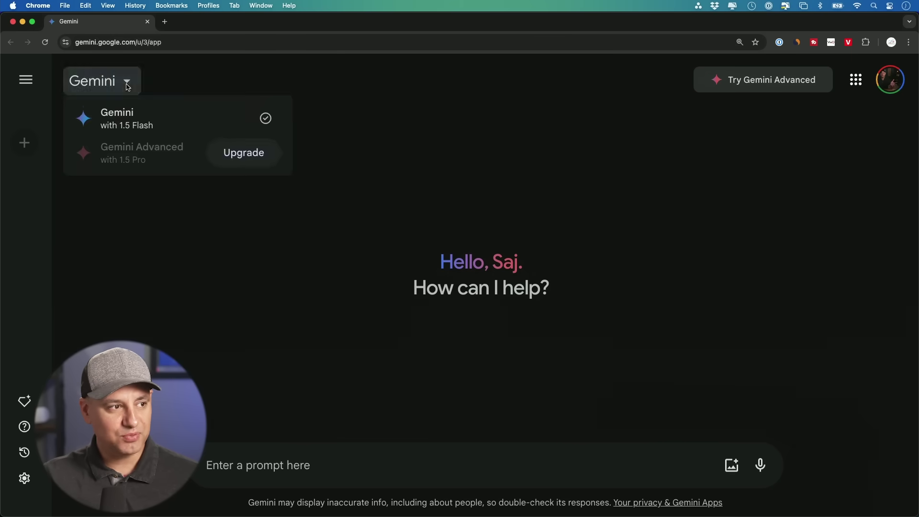
click(241, 159)
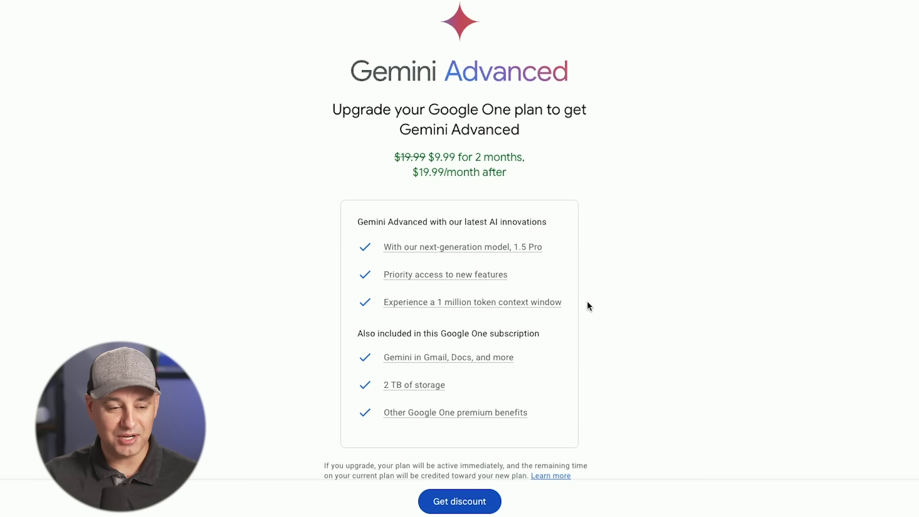
Scroll through the Google One offer page to review the Gemini Advanced plan.
scroll(588, 302, down, 1)
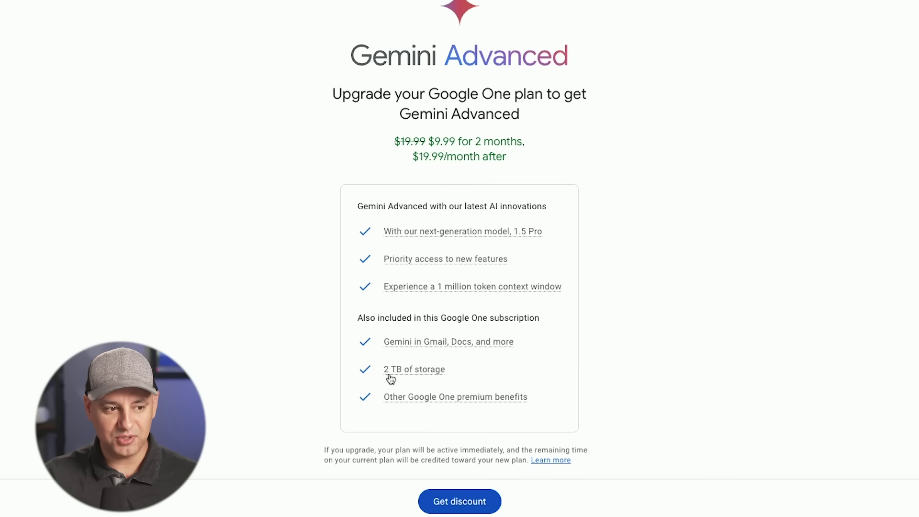
scroll(404, 374, up, 1)
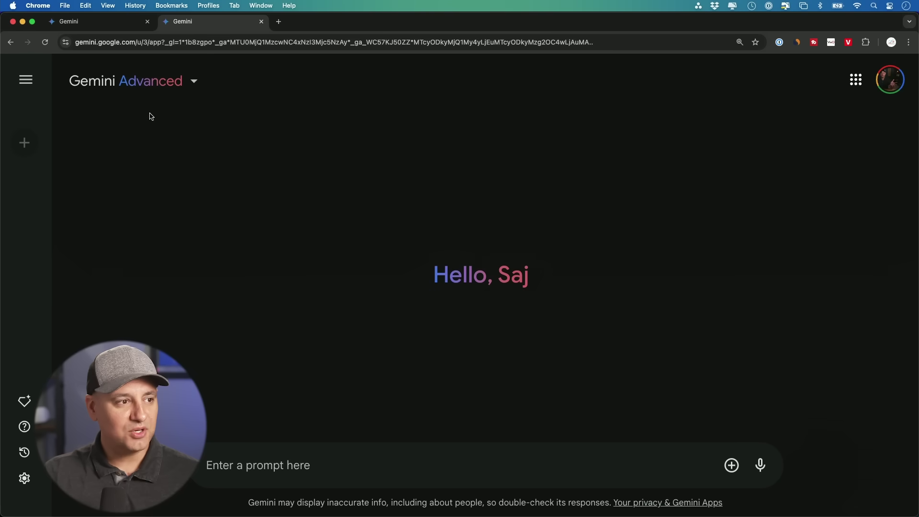
click(149, 89)
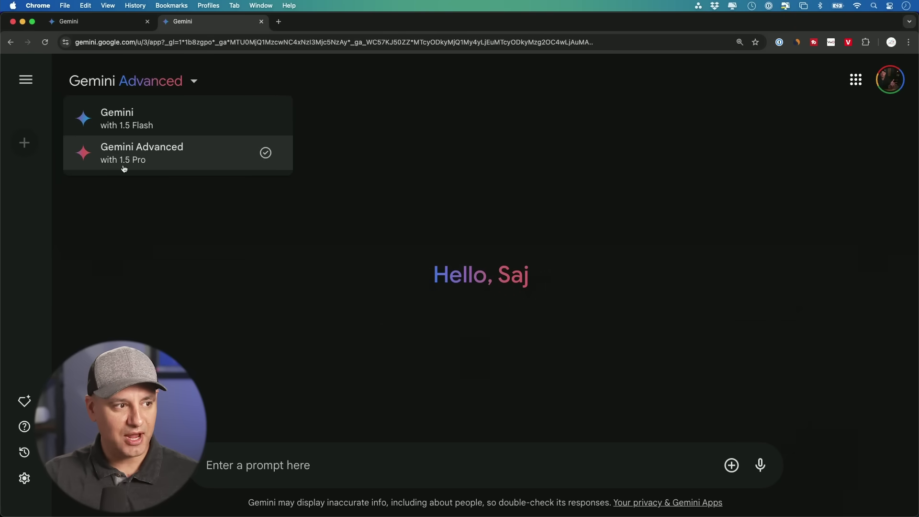
click(141, 169)
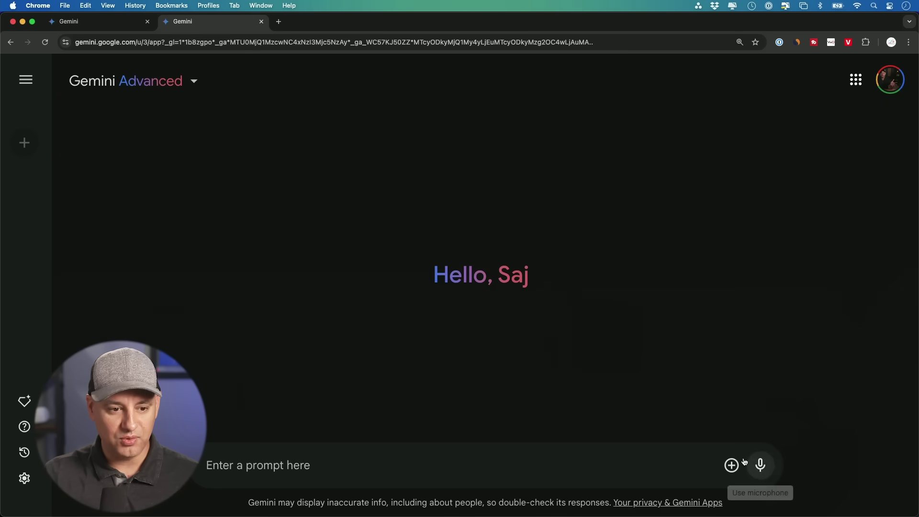
click(733, 470)
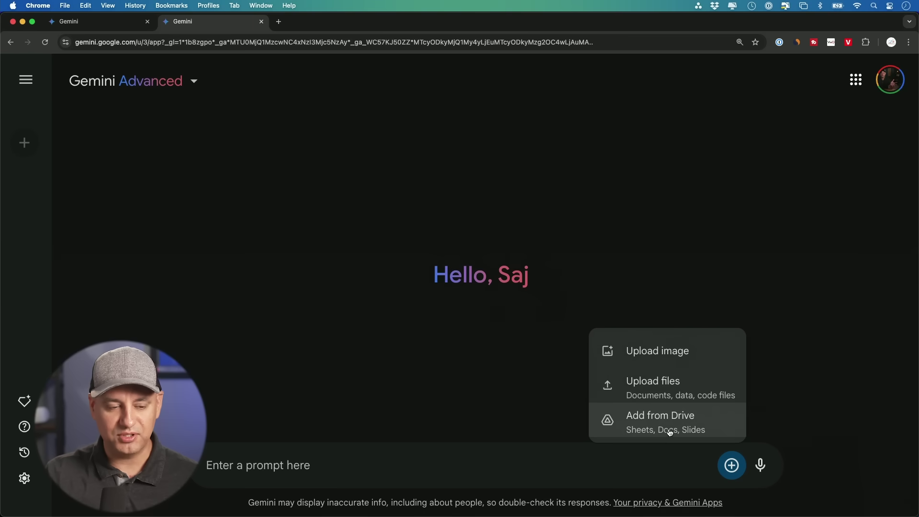
click(344, 465)
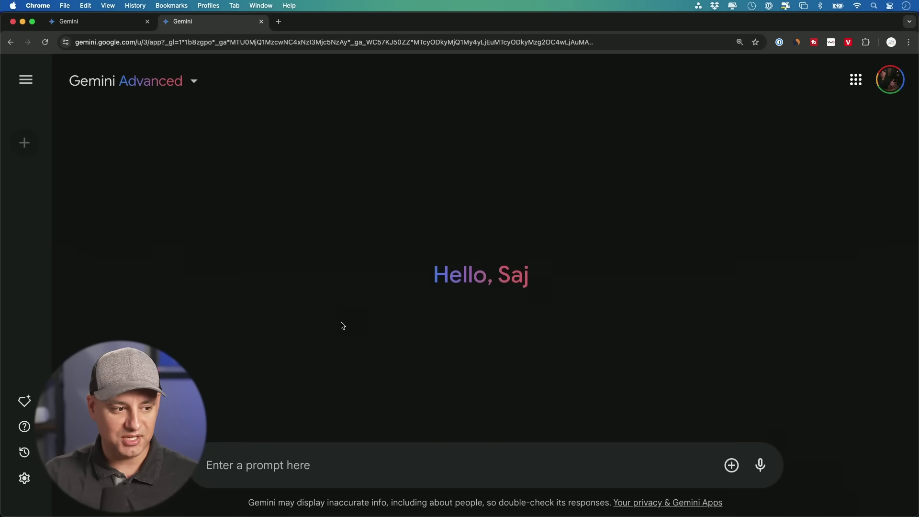
text(@)
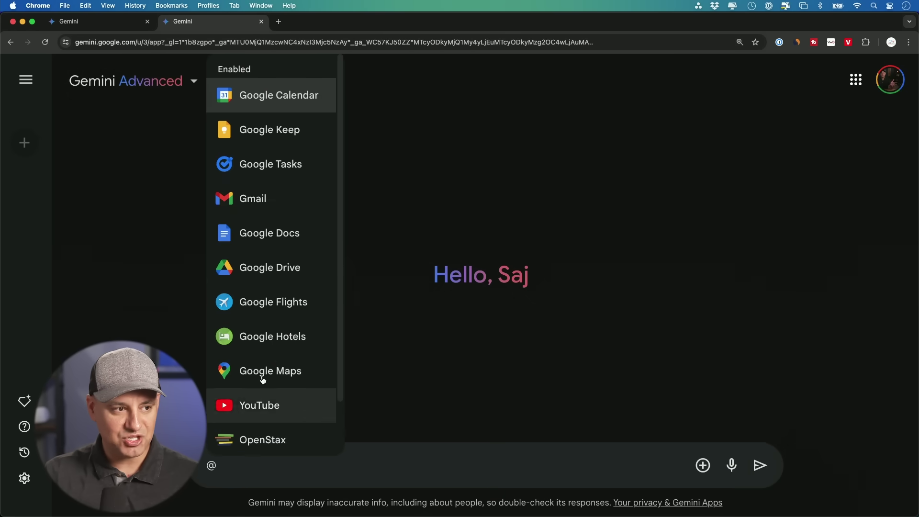
scroll(281, 343, down, 2)
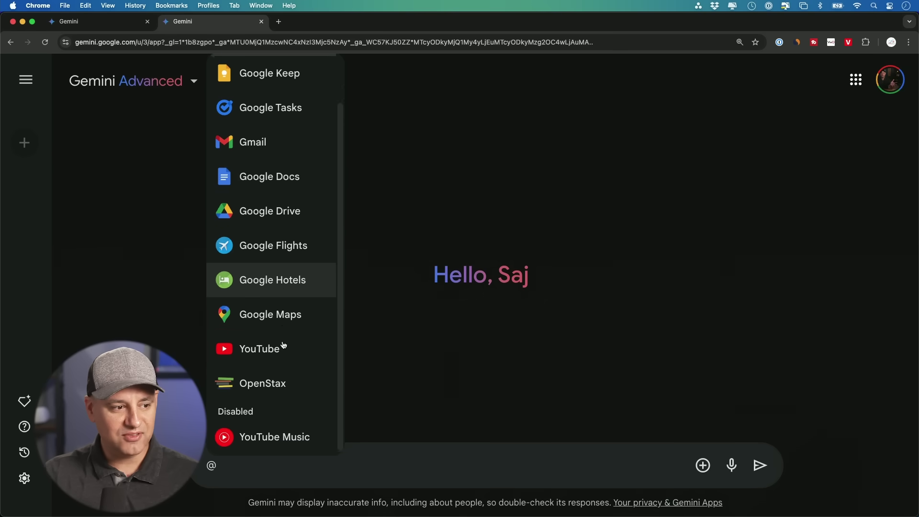
scroll(284, 345, up, 2)
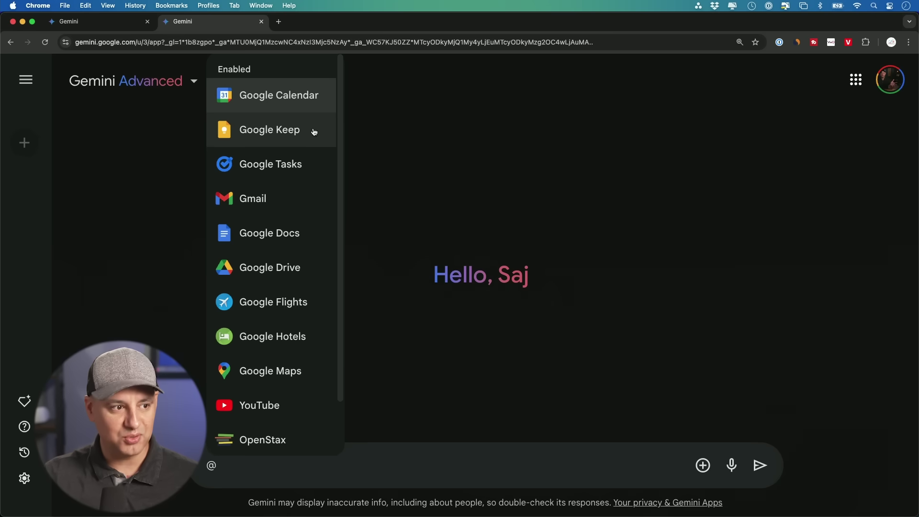
scroll(311, 134, down, 2)
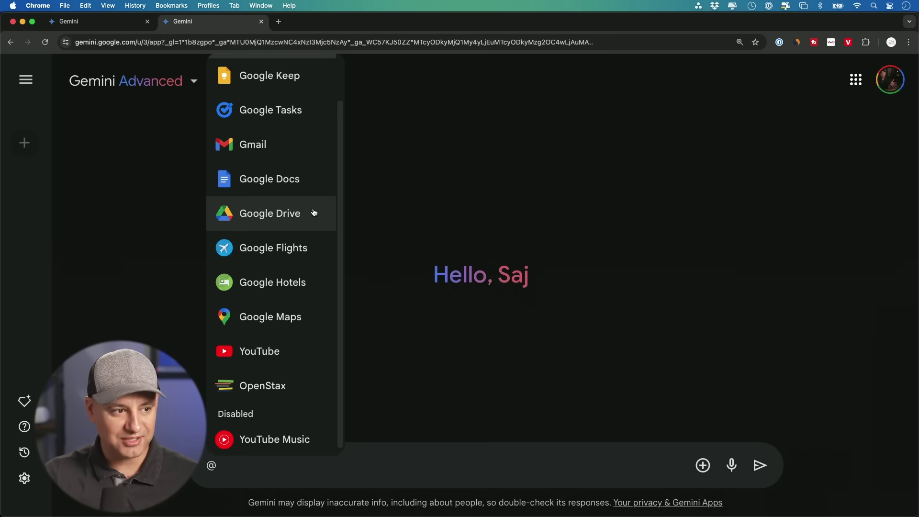
scroll(288, 335, down, 1)
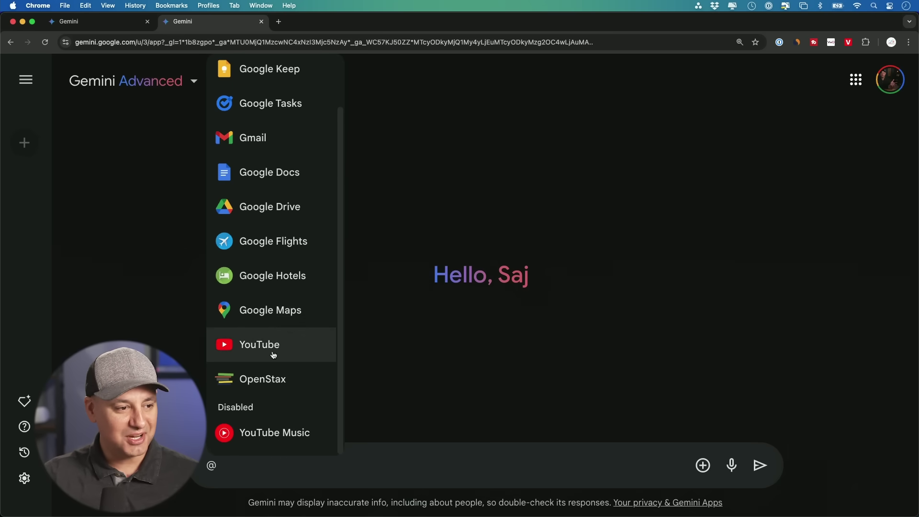
scroll(277, 354, up, 2)
scroll(283, 355, down, 1)
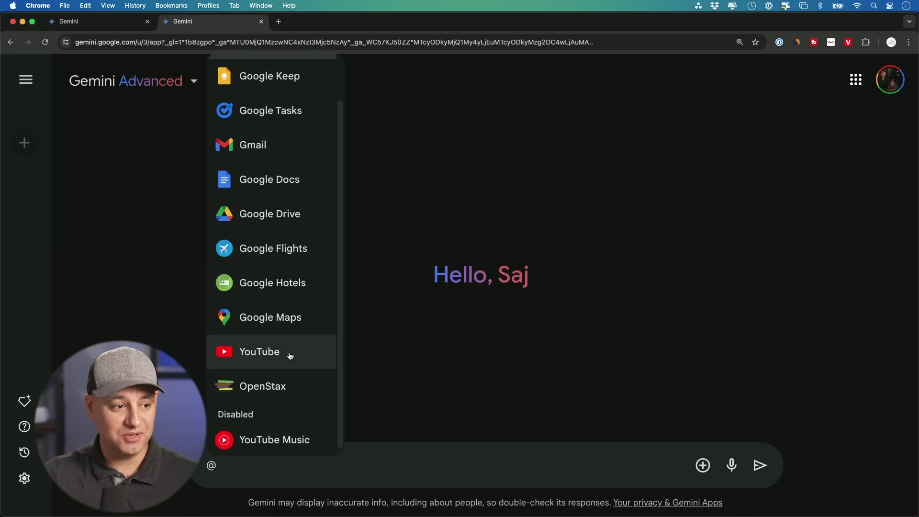
scroll(282, 353, up, 1)
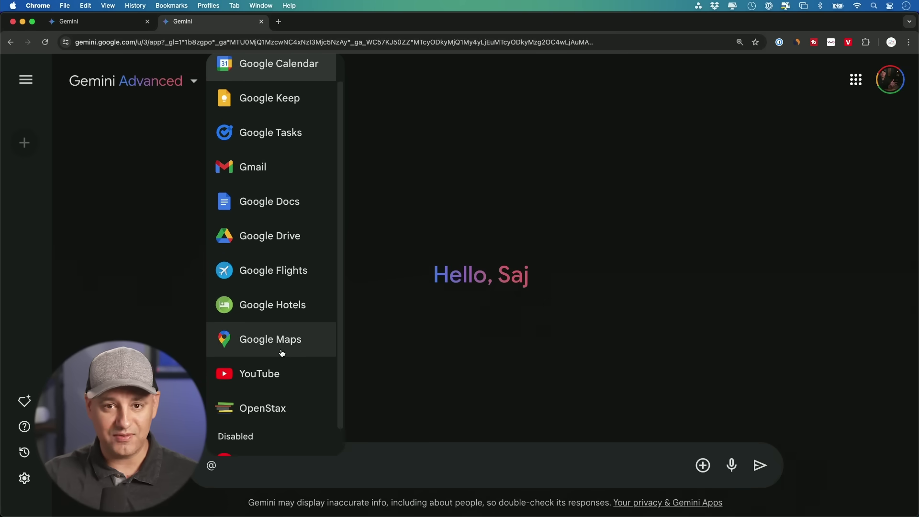
scroll(283, 354, down, 1)
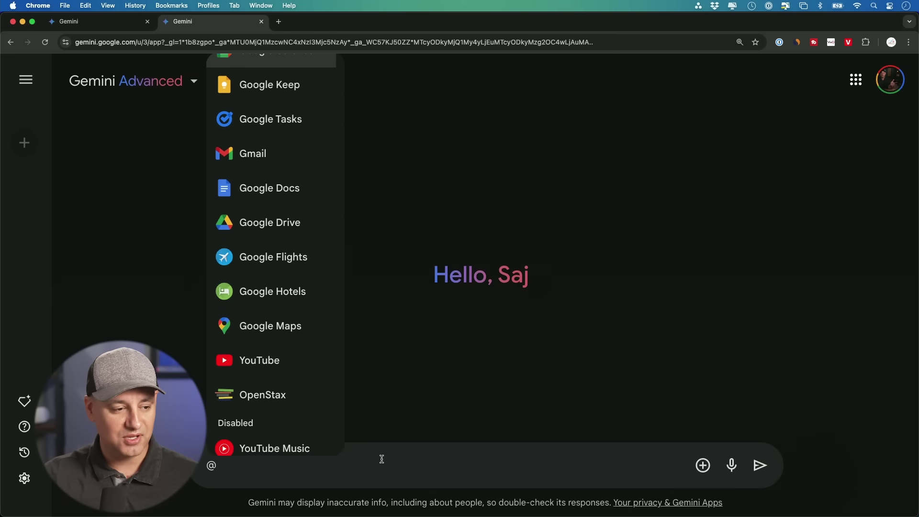
click(270, 475)
key(BackSpace)
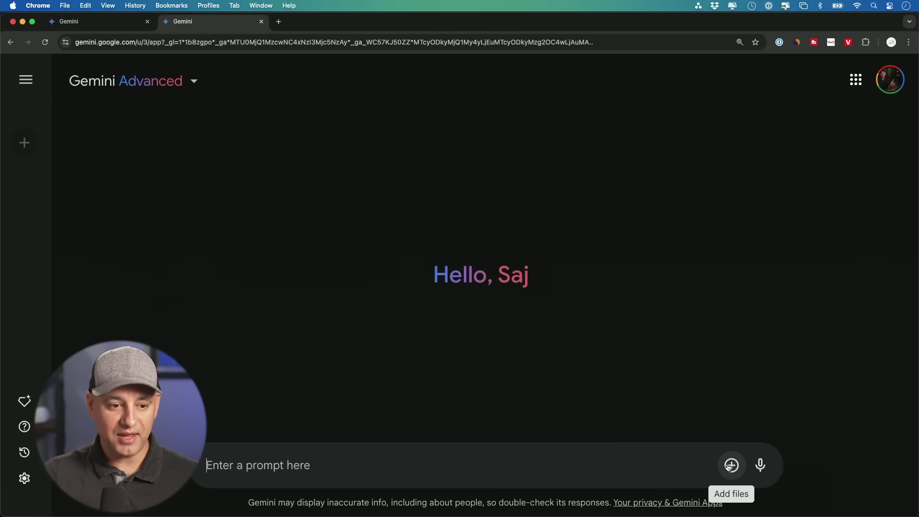
click(729, 467)
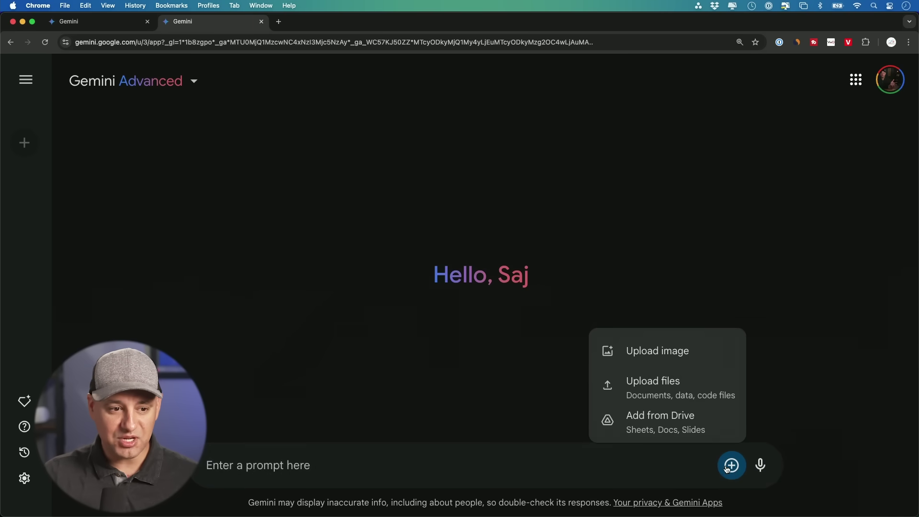
Attach the Project Gutenberg War and Peace .docx to the prompt and start a question about it.
click(649, 389)
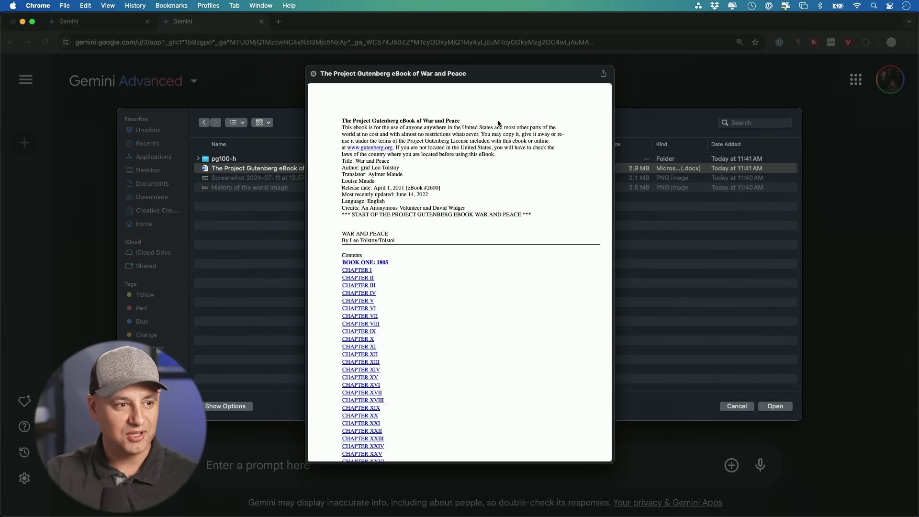
key(space)
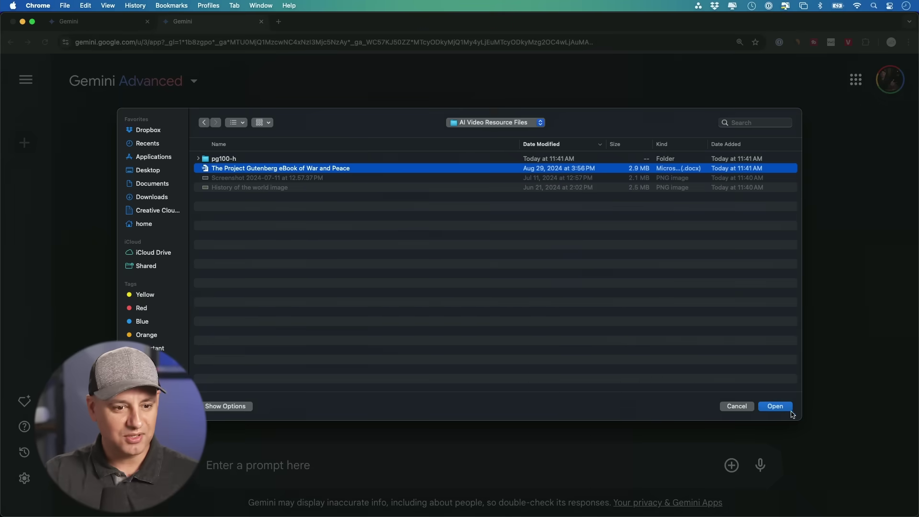
click(787, 410)
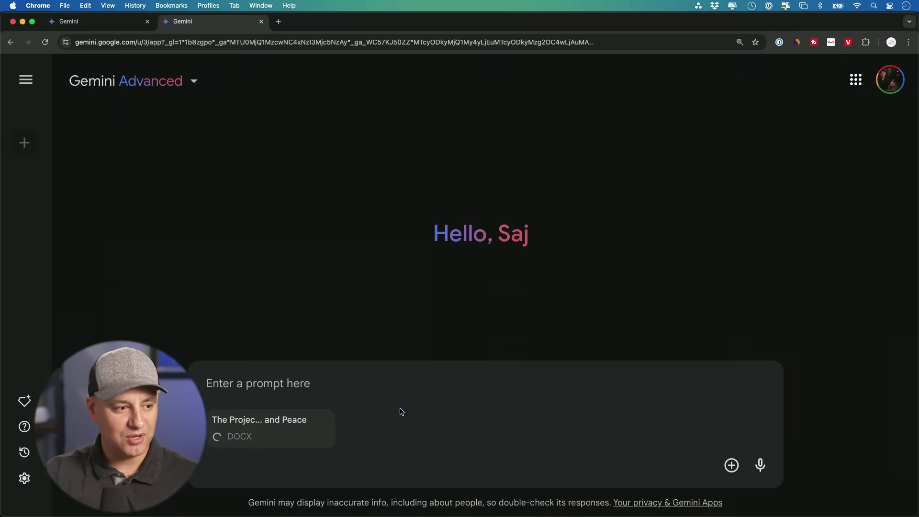
click(239, 391)
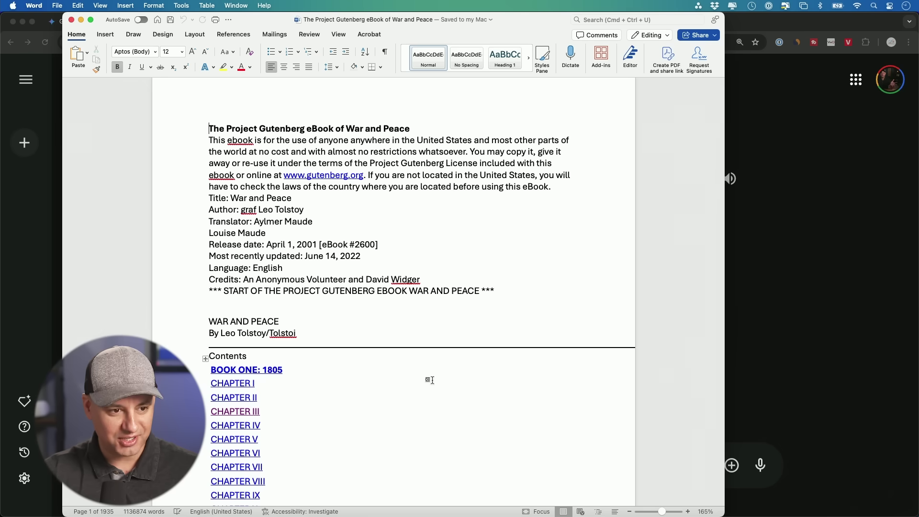
Check Gemini's answer against Chapter III's first sentence in the Word document, then return to Gemini.
key(super+Tab)
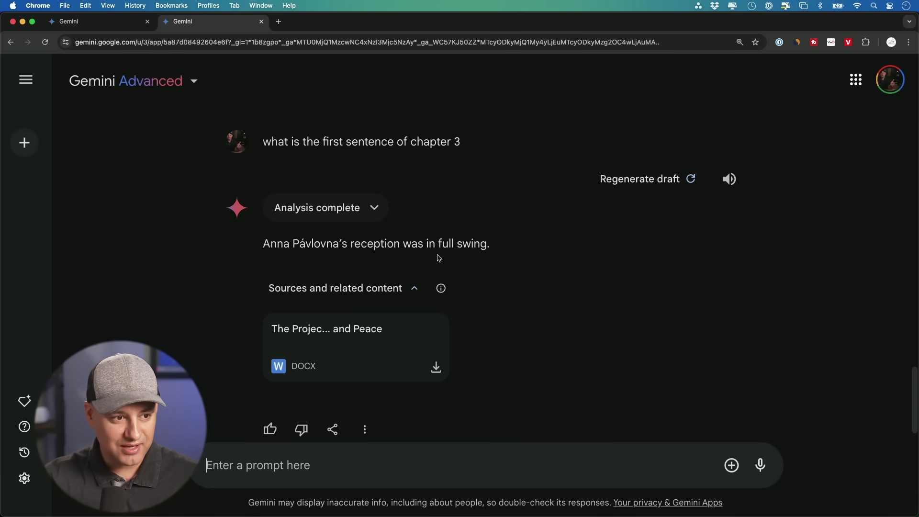
key(super+Tab)
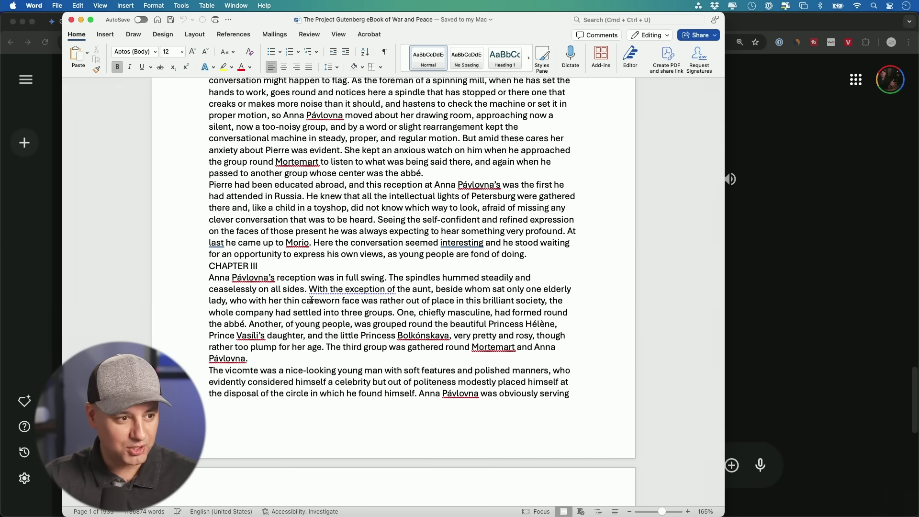
drag(210, 266, 388, 274)
scroll(388, 276, down, 1)
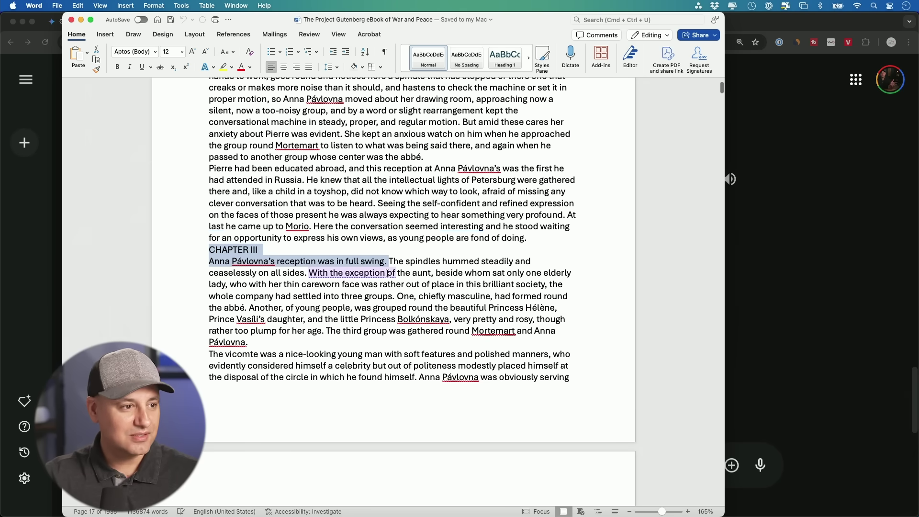
click(804, 248)
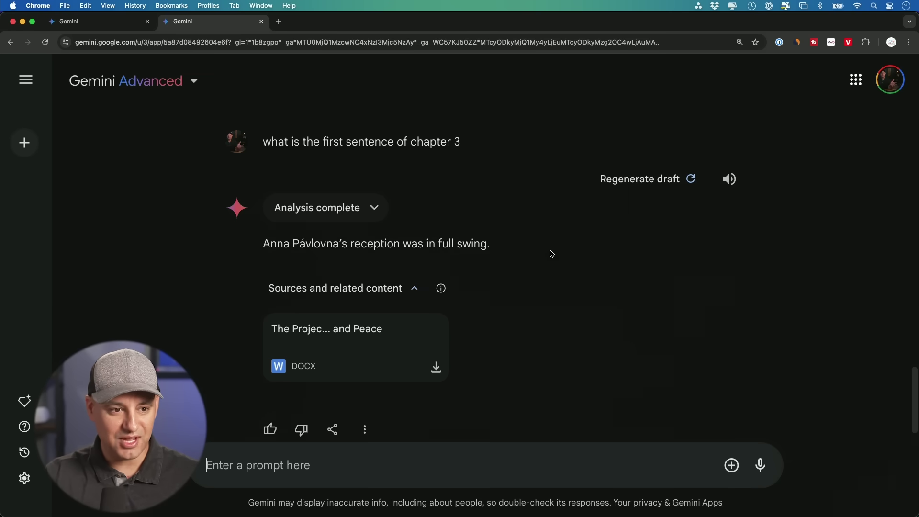
View the Share & export options for the chapter 3 answer, then show the add-file options.
scroll(551, 289, down, 1)
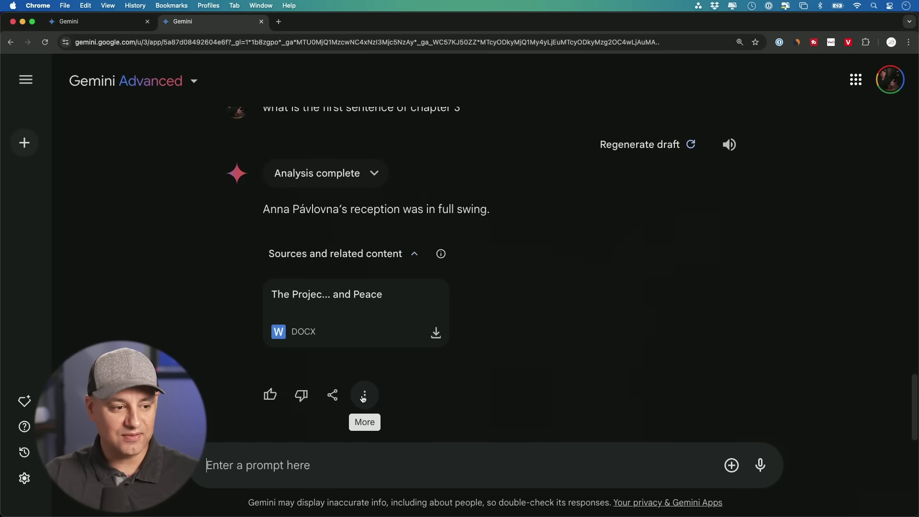
click(333, 403)
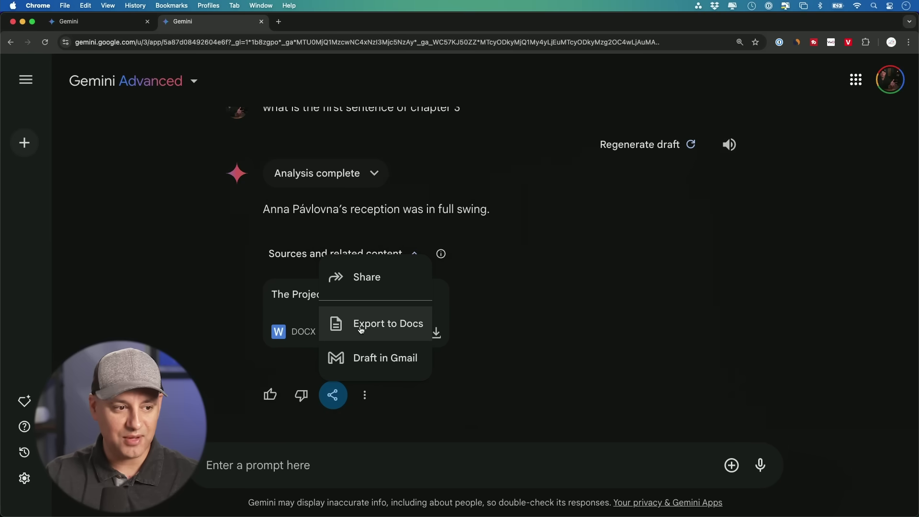
click(640, 379)
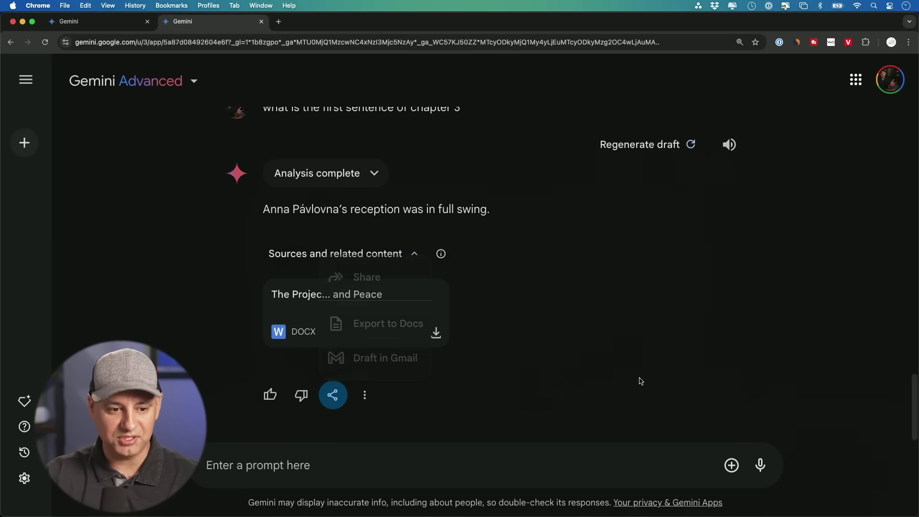
click(732, 465)
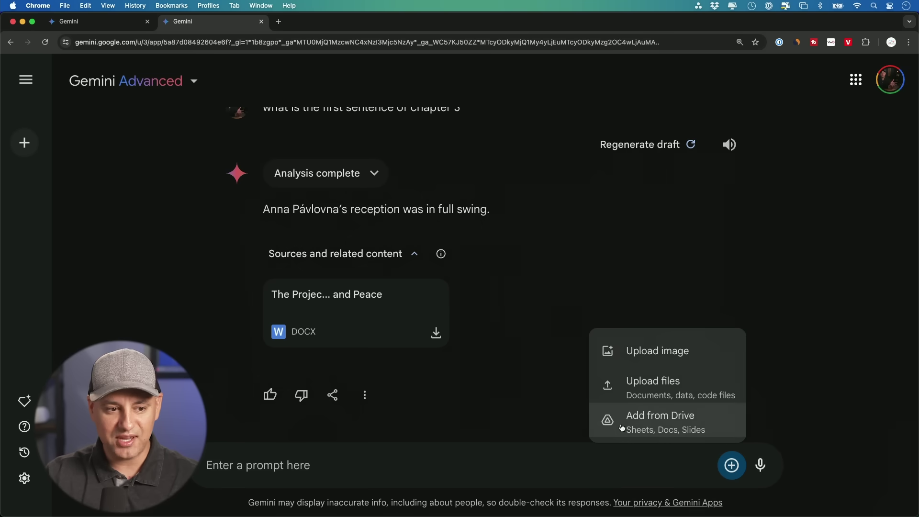
Attach the healthcare landing page video script doc from Google Drive and glance at the model list.
click(673, 423)
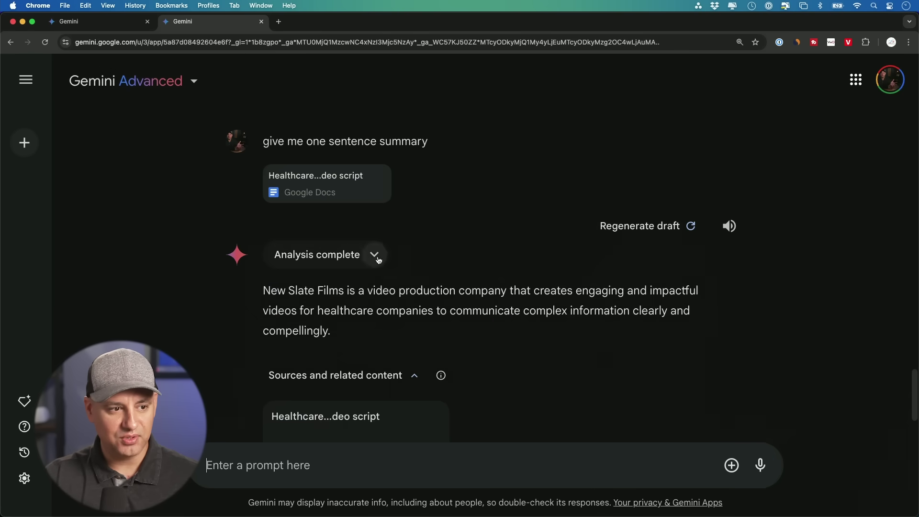
scroll(444, 297, down, 1)
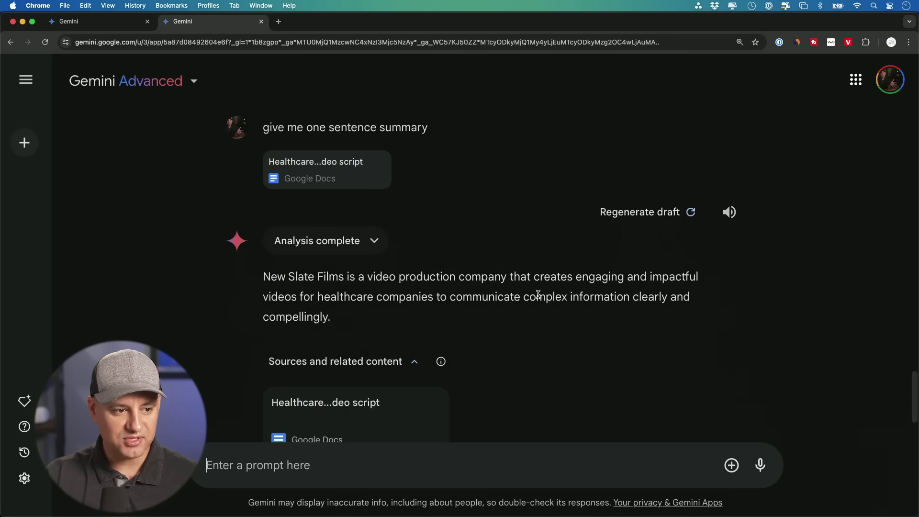
scroll(540, 299, down, 3)
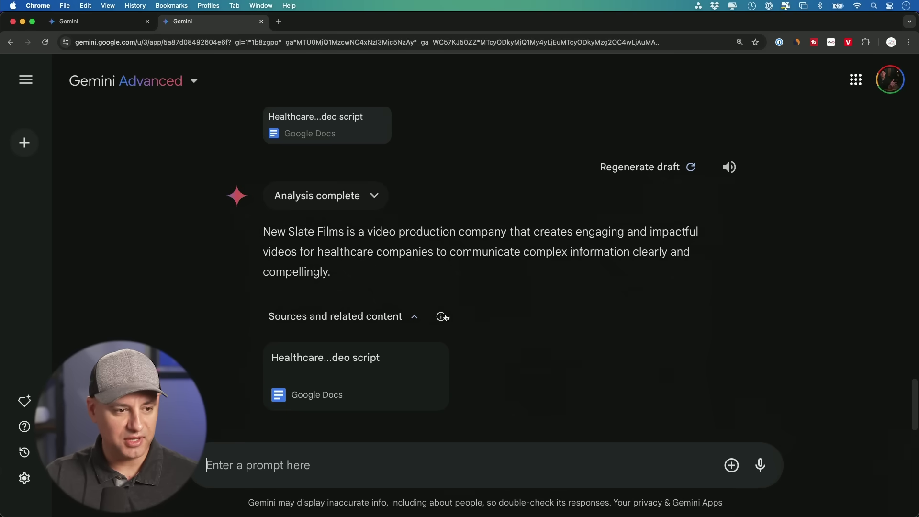
click(122, 86)
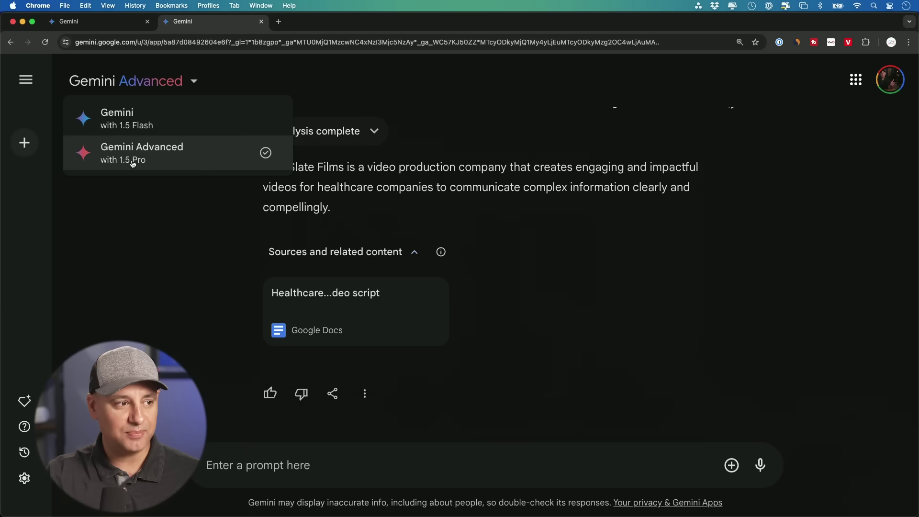
click(165, 214)
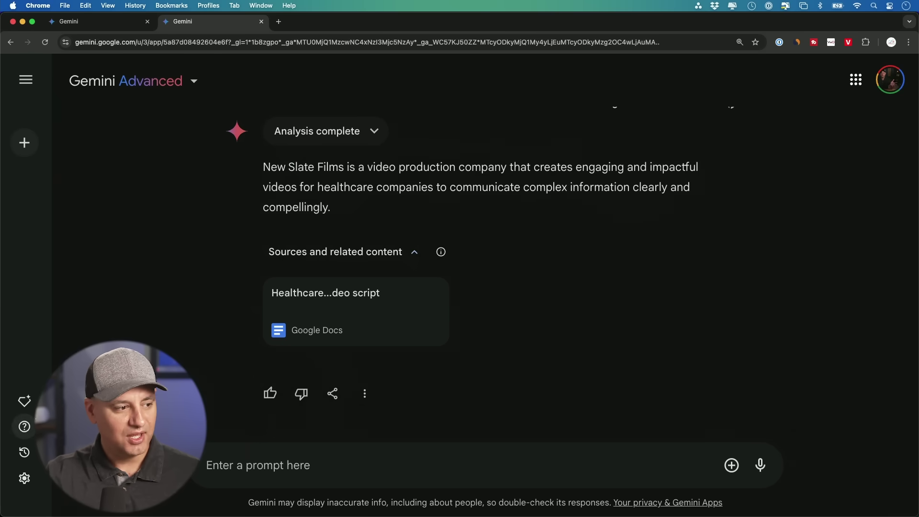
Open Release updates from Help and highlight the 2024.10.02 note about 1.5 Pro-002.
click(22, 427)
click(115, 312)
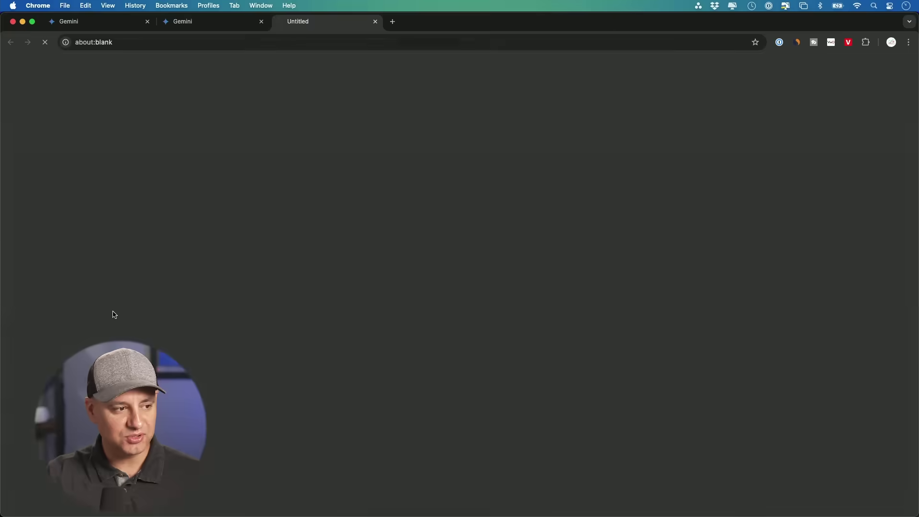
scroll(392, 308, down, 3)
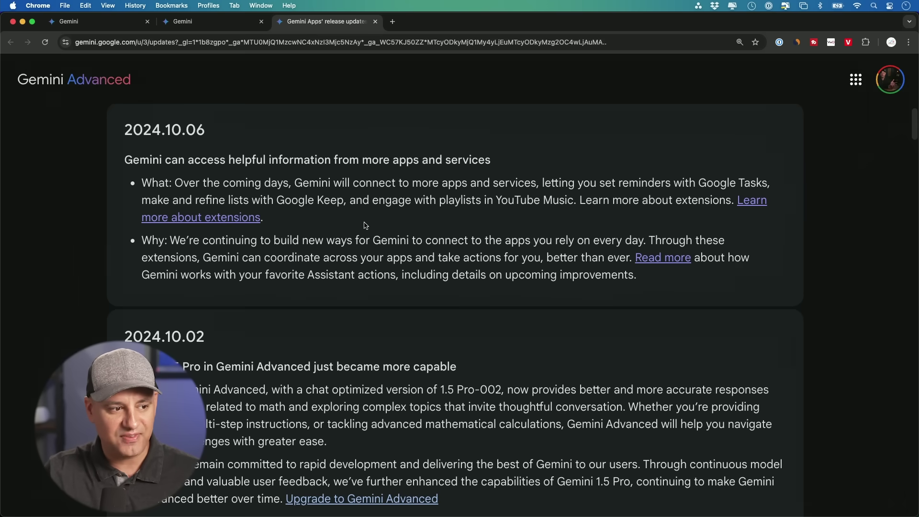
scroll(366, 222, down, 2)
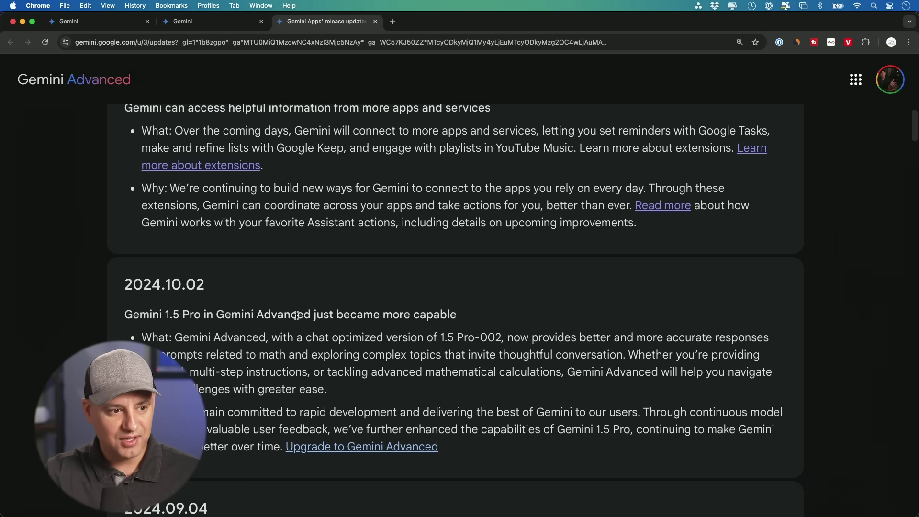
drag(387, 337, 505, 337)
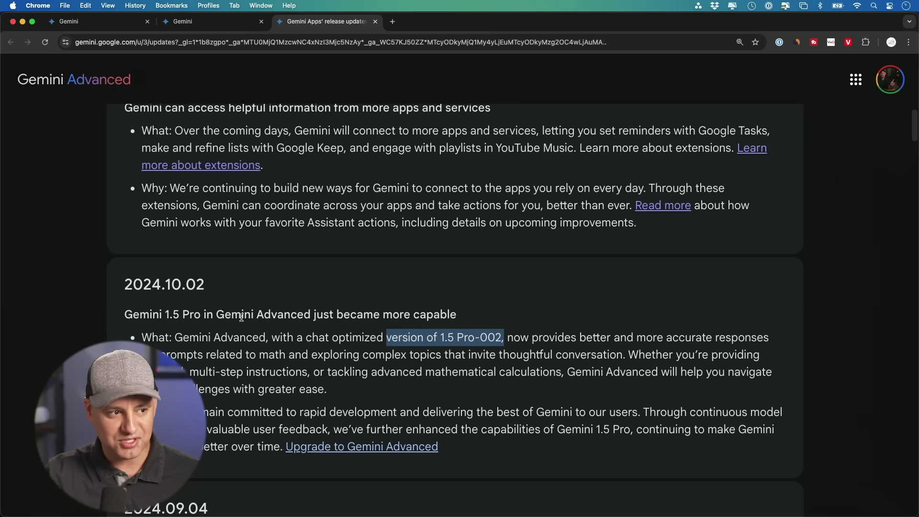
click(439, 354)
scroll(439, 355, up, 3)
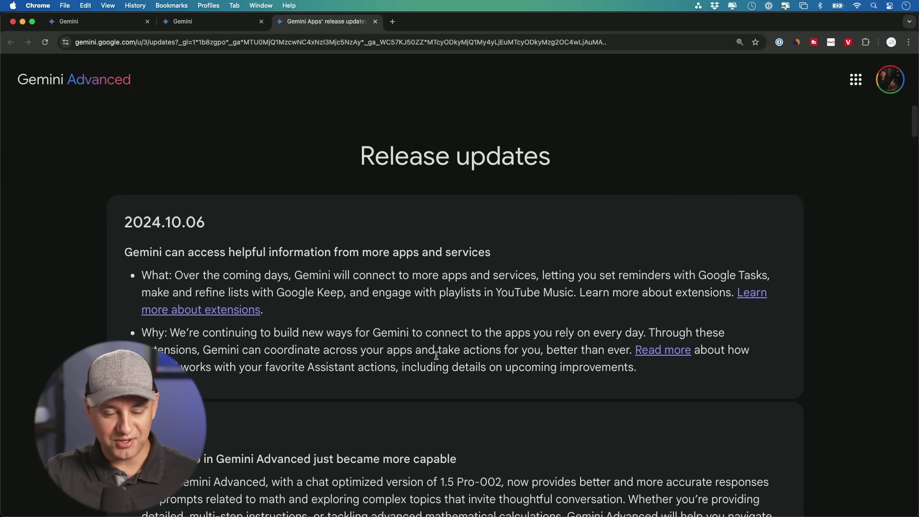
Start a new Gemini chat, preview the @ extensions list, clear it, and show settings.
click(66, 86)
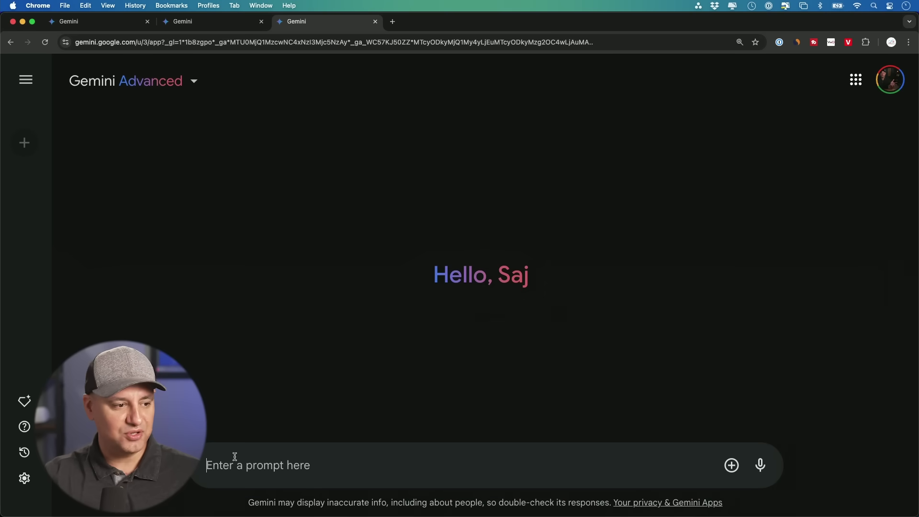
click(217, 467)
text(@)
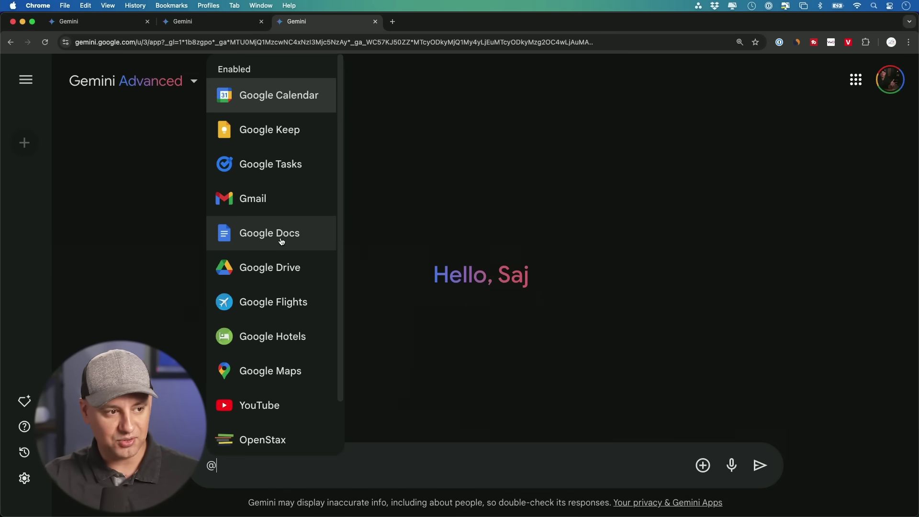
scroll(299, 338, down, 2)
scroll(314, 361, up, 2)
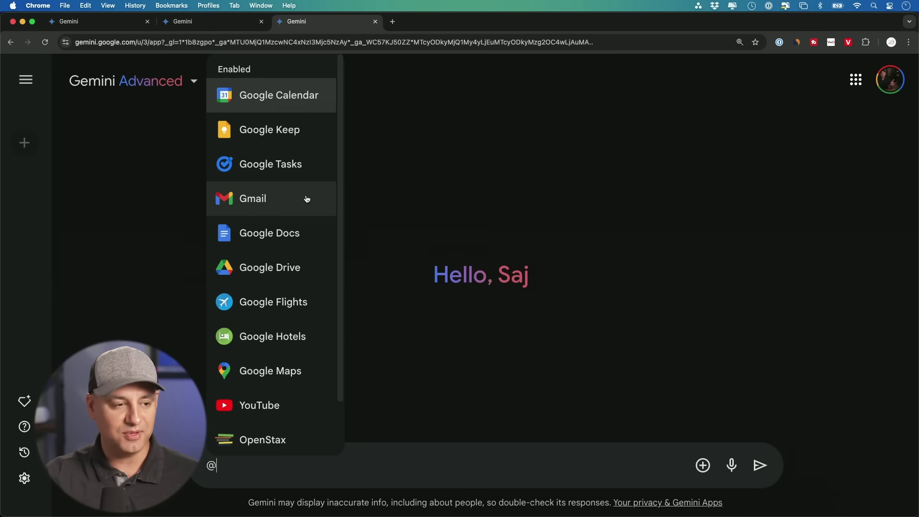
key(BackSpace)
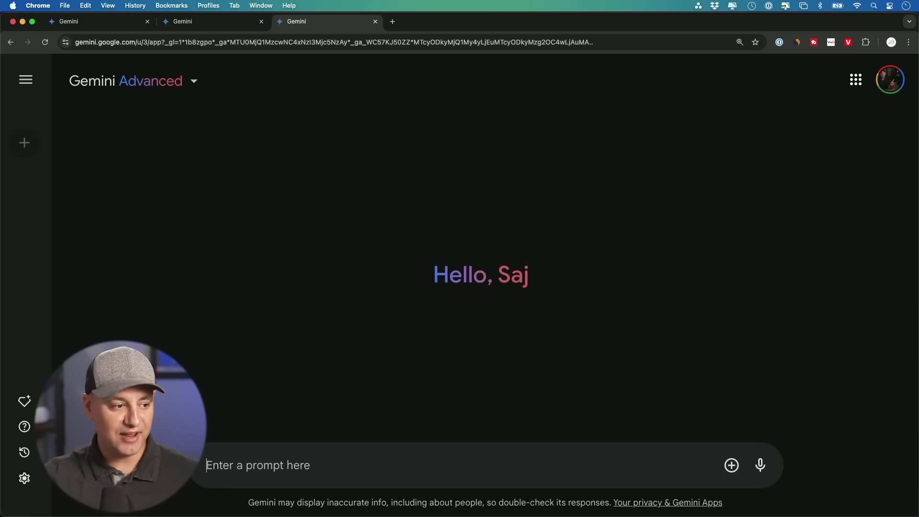
click(26, 478)
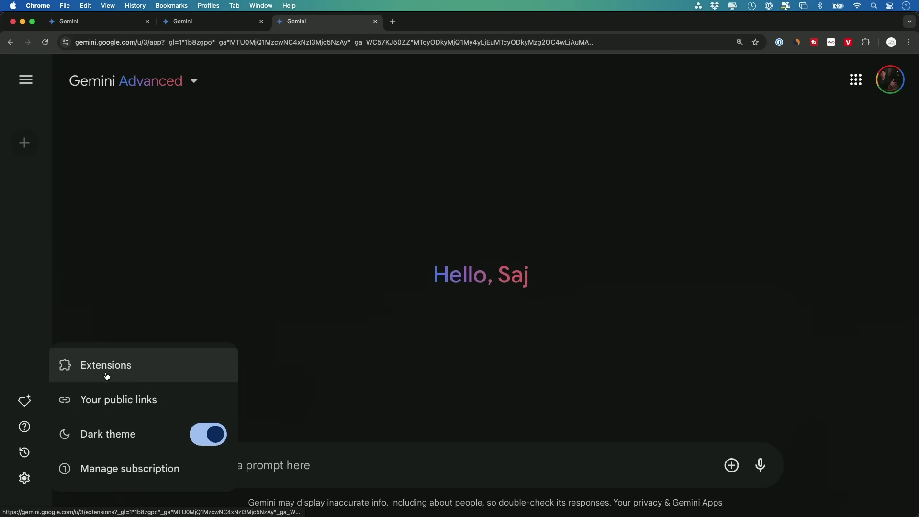
click(81, 372)
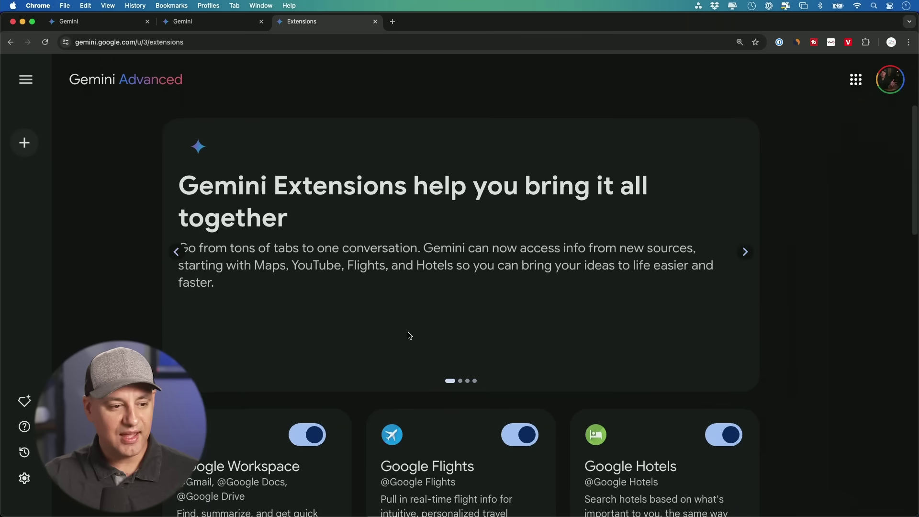
scroll(346, 334, down, 3)
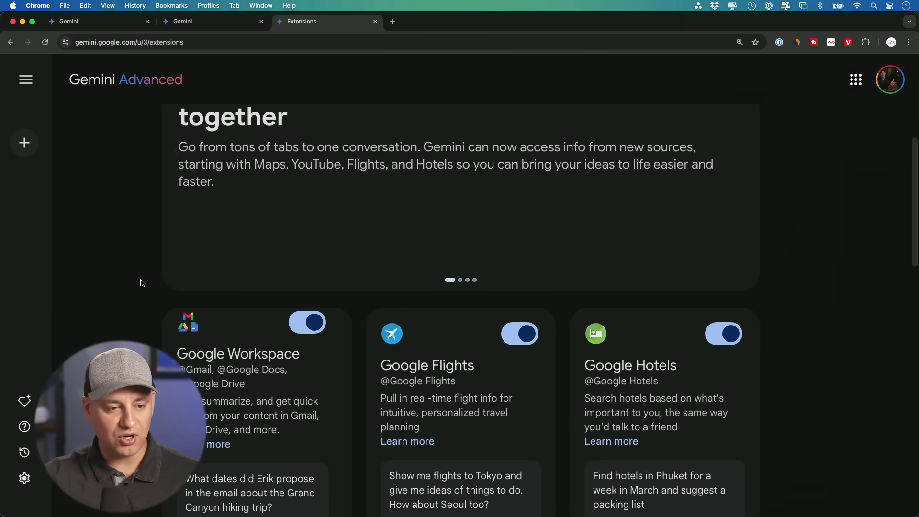
scroll(144, 284, down, 3)
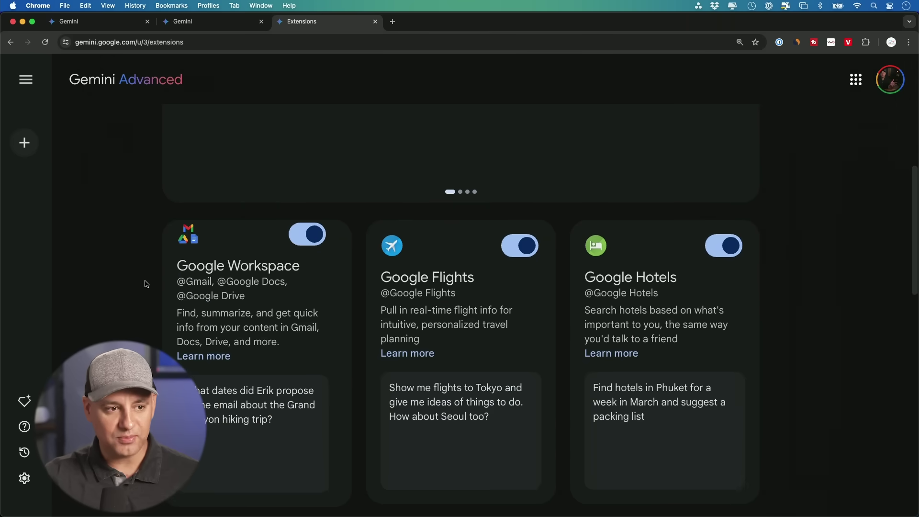
click(518, 250)
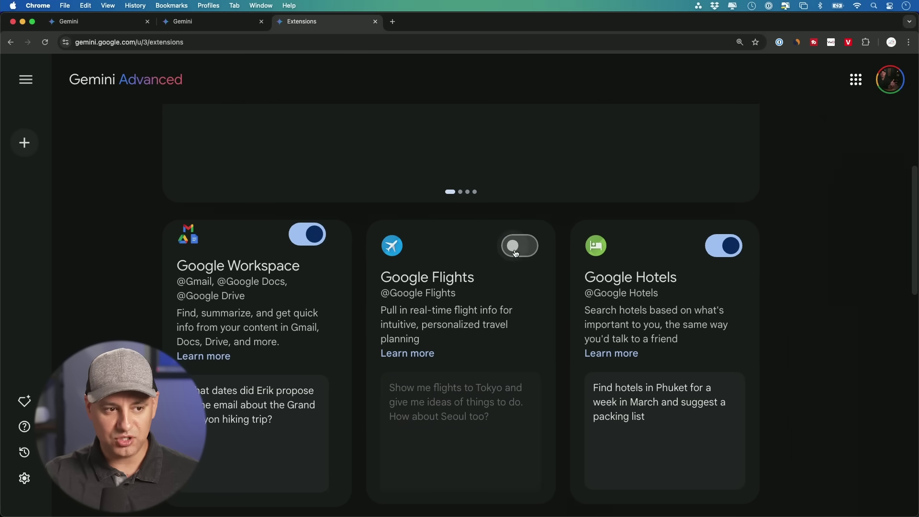
click(519, 250)
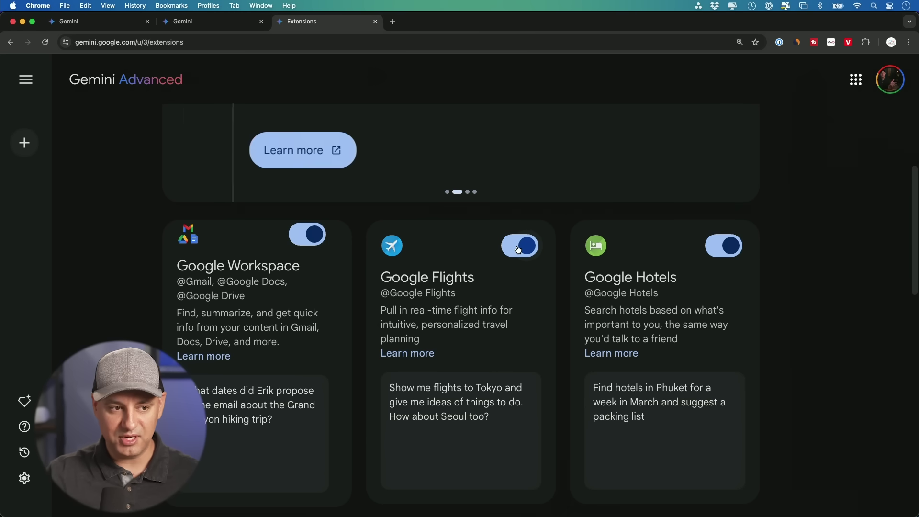
scroll(565, 261, down, 2)
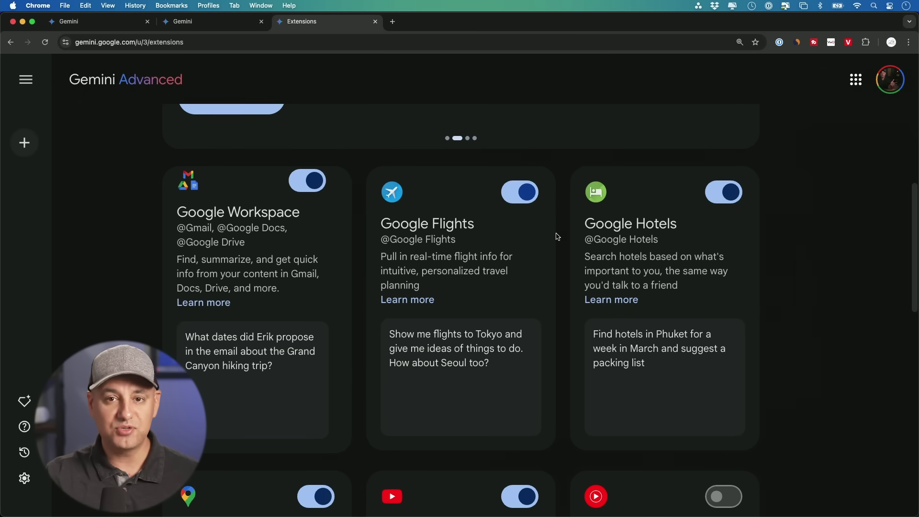
scroll(557, 235, up, 1)
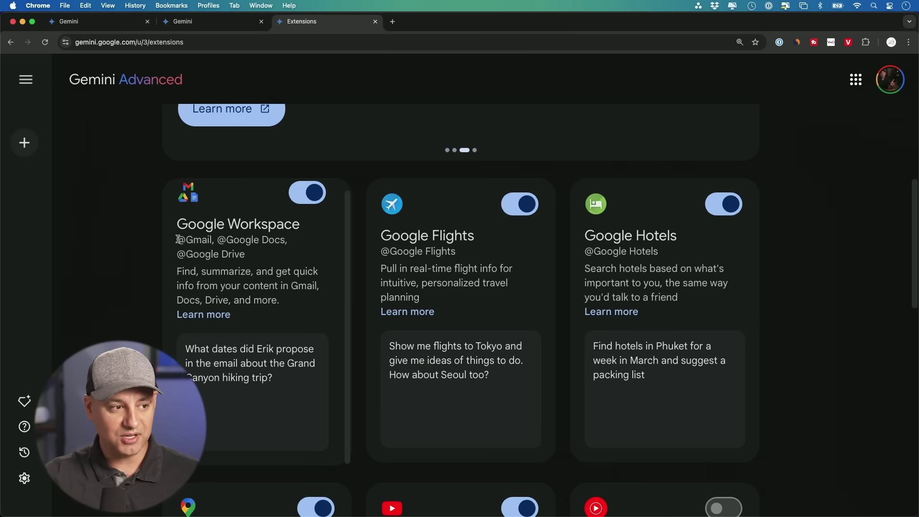
drag(178, 239, 212, 237)
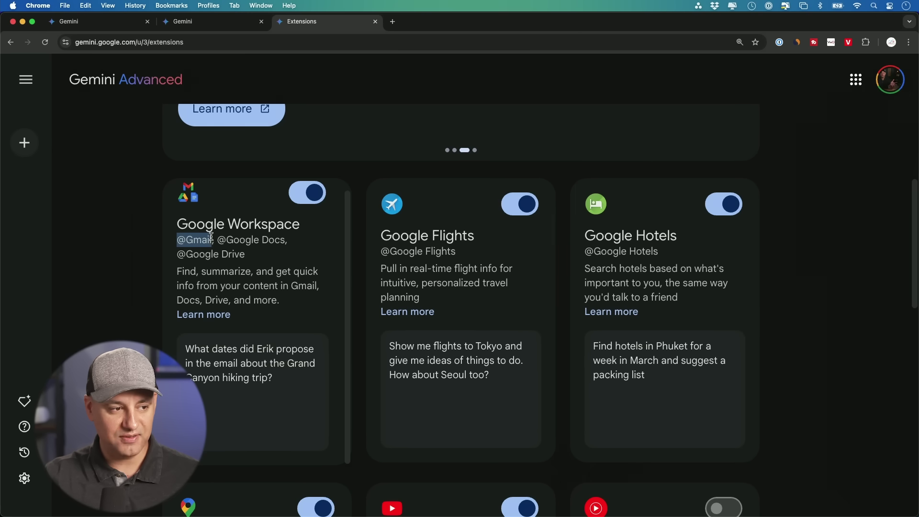
click(212, 239)
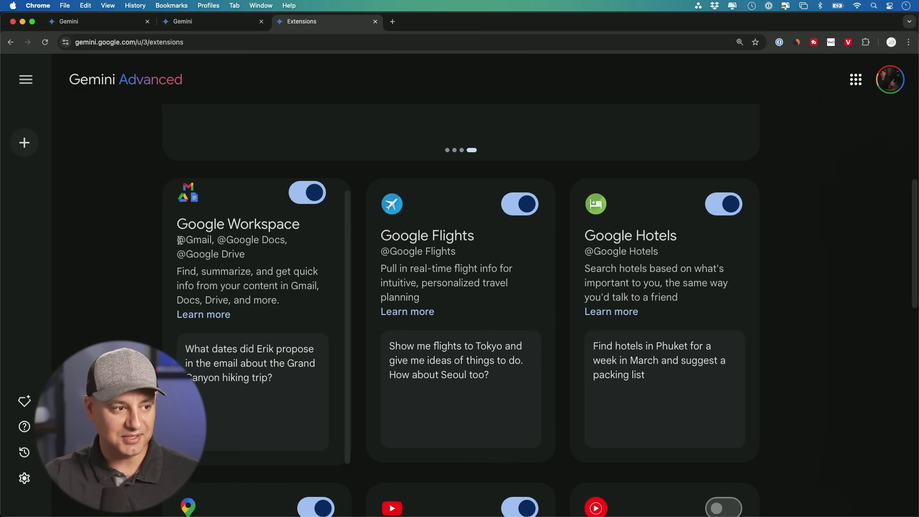
drag(177, 240, 212, 237)
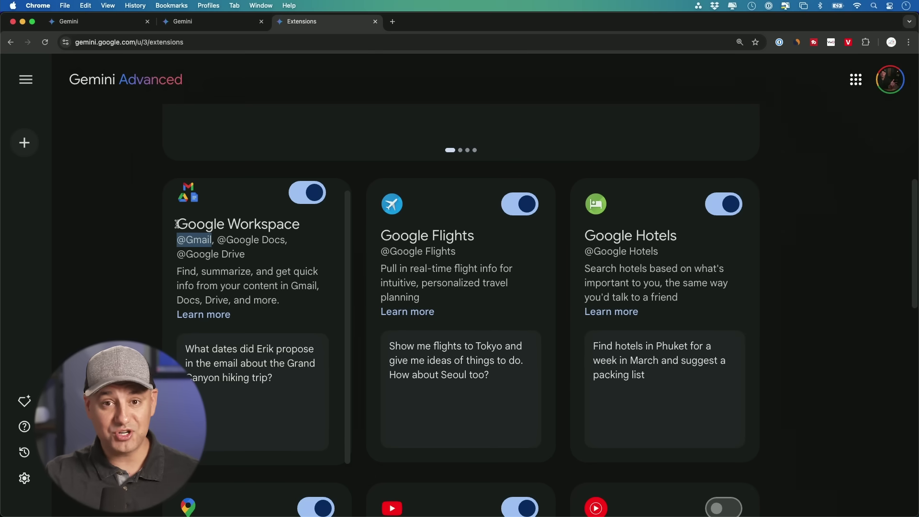
drag(176, 224, 249, 257)
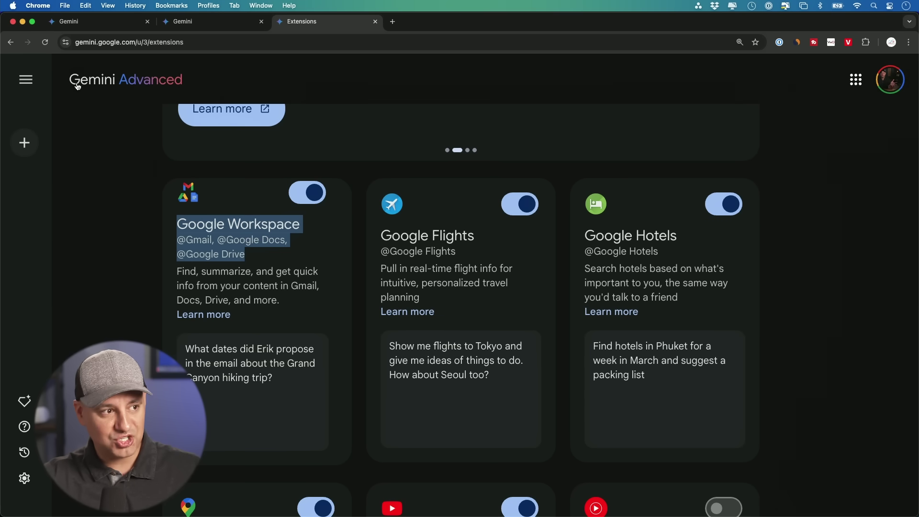
click(178, 241)
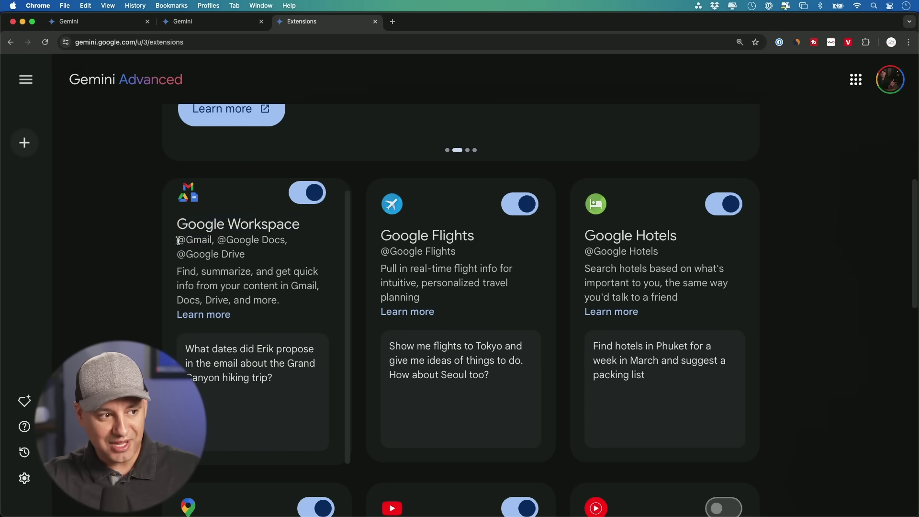
drag(178, 241, 215, 240)
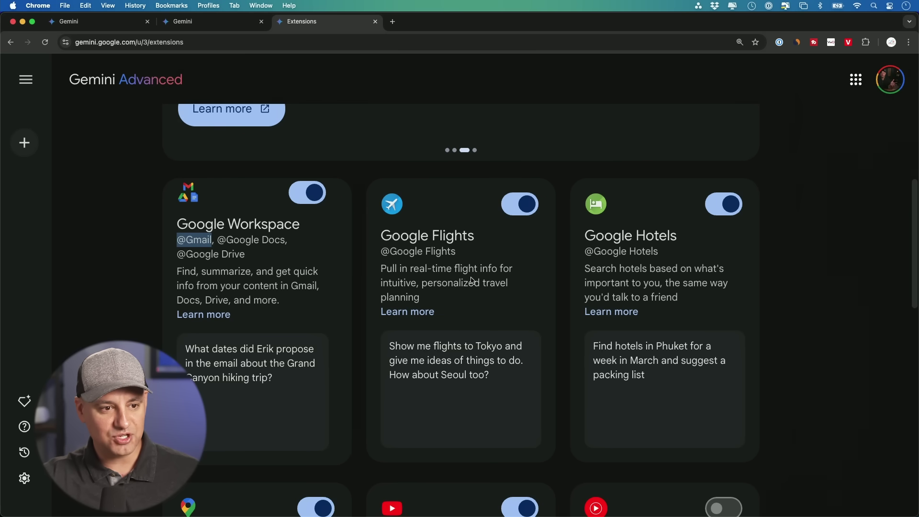
scroll(381, 286, down, 3)
scroll(381, 285, down, 8)
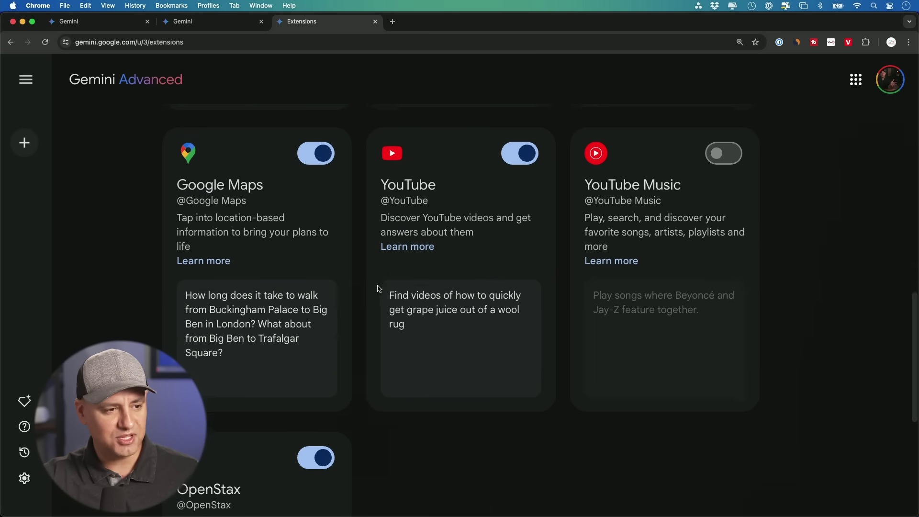
scroll(370, 266, down, 3)
scroll(370, 265, up, 4)
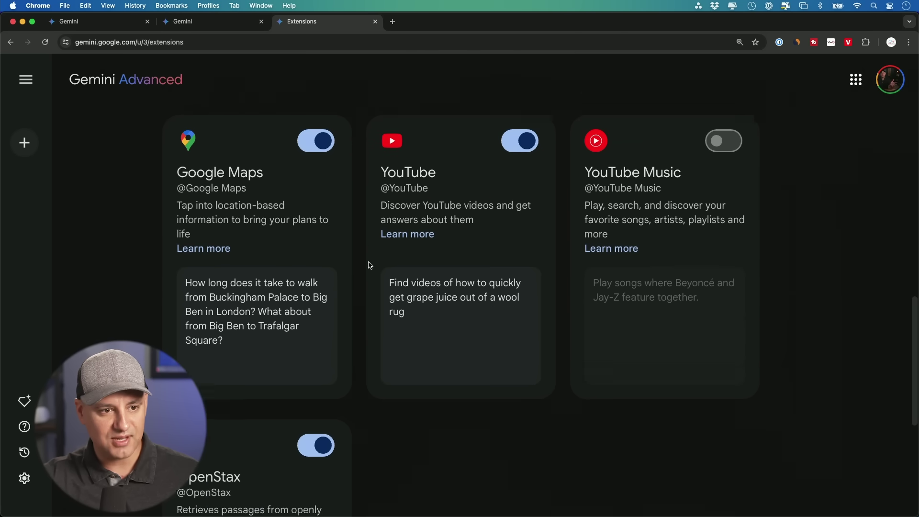
click(734, 170)
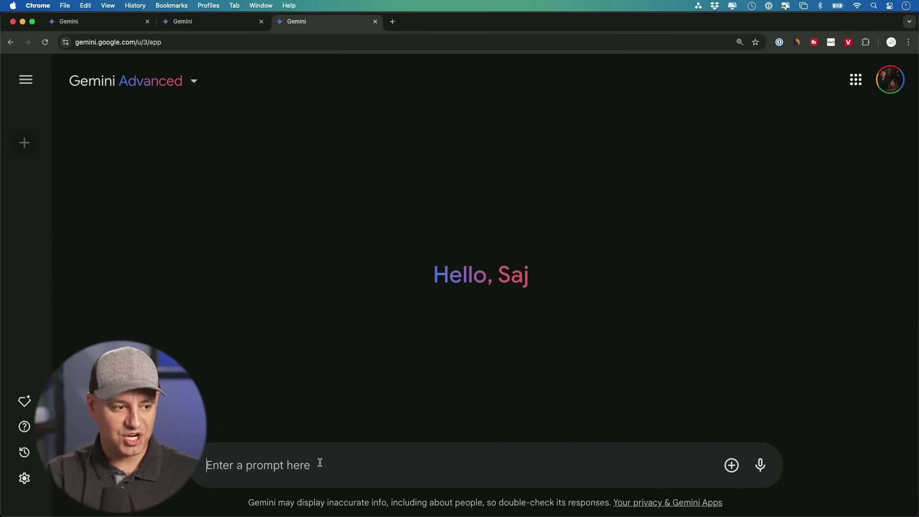
text(@)
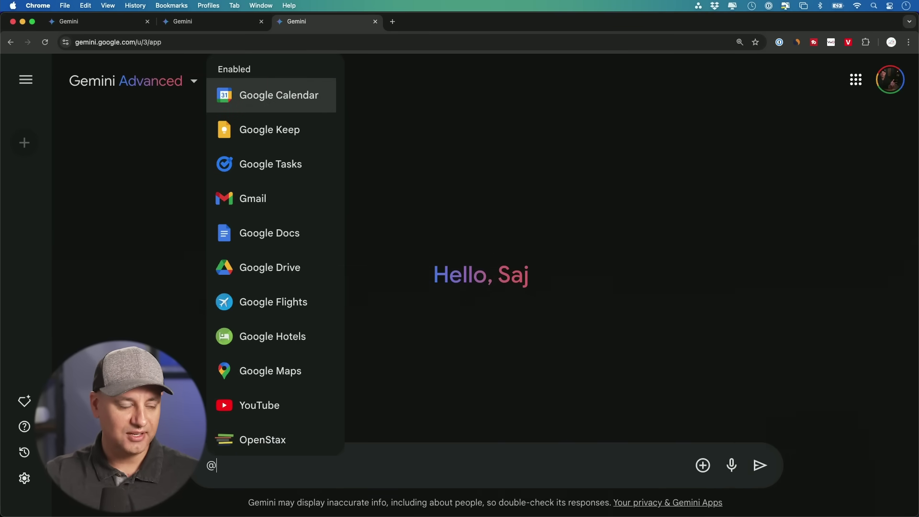
click(265, 207)
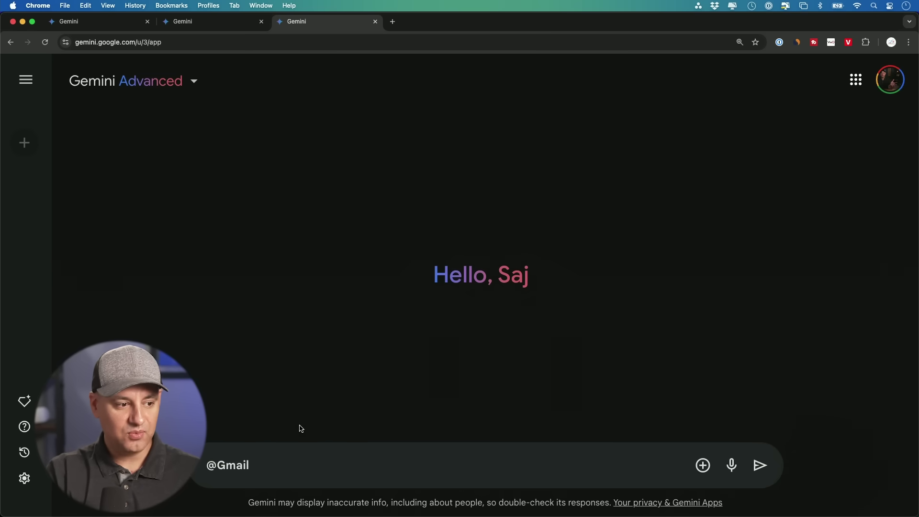
text(What is my latest email)
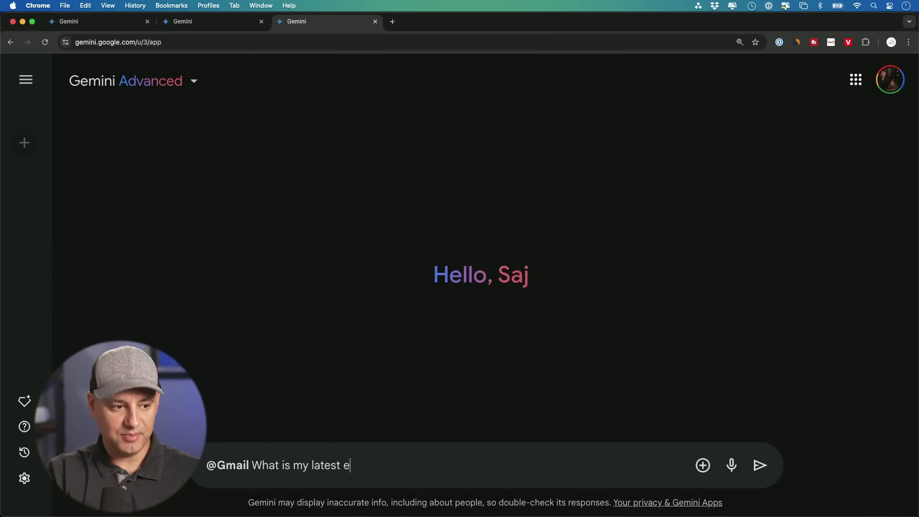
key(Return)
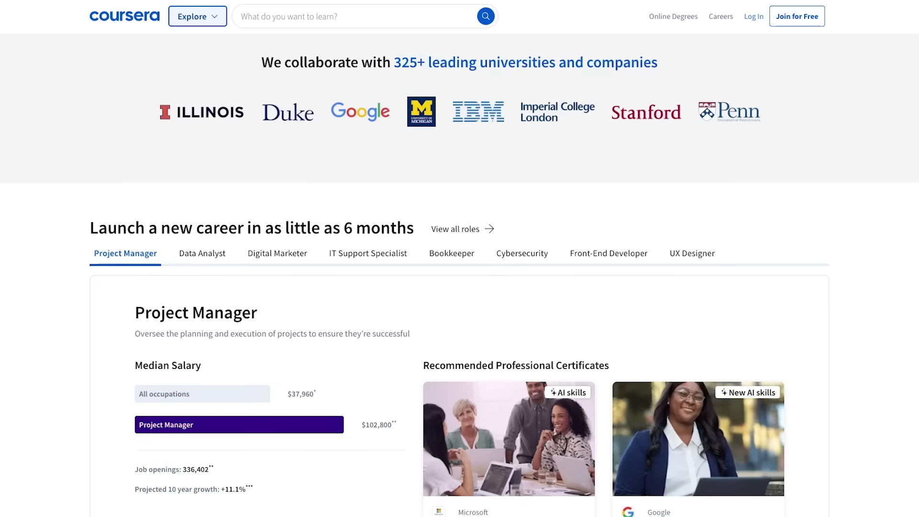
View the Data Analyst, Digital Marketer and IT Support Specialist career panels, then scroll to the career cards.
scroll(459, 281, down, 3)
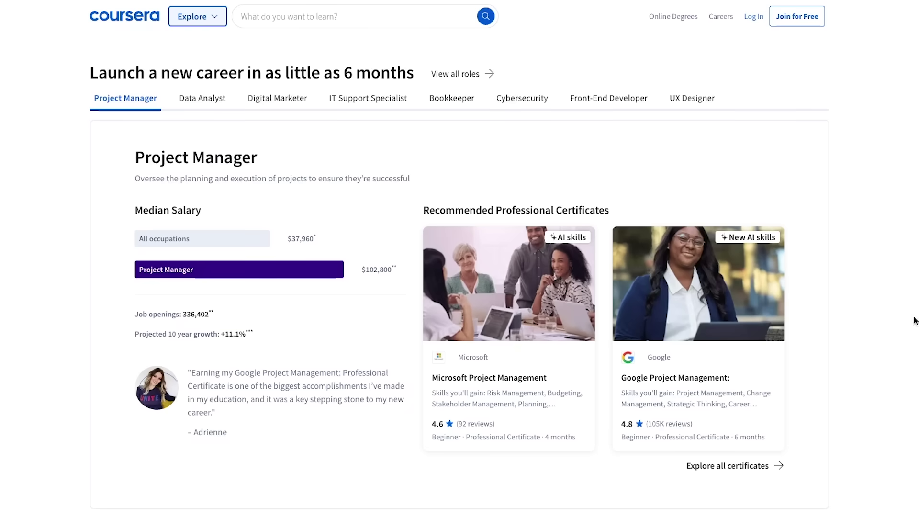
click(194, 101)
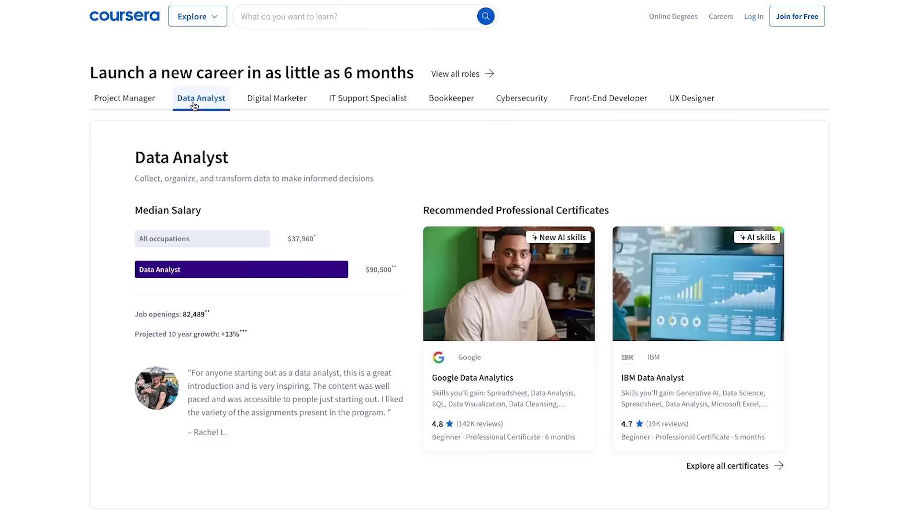
click(292, 106)
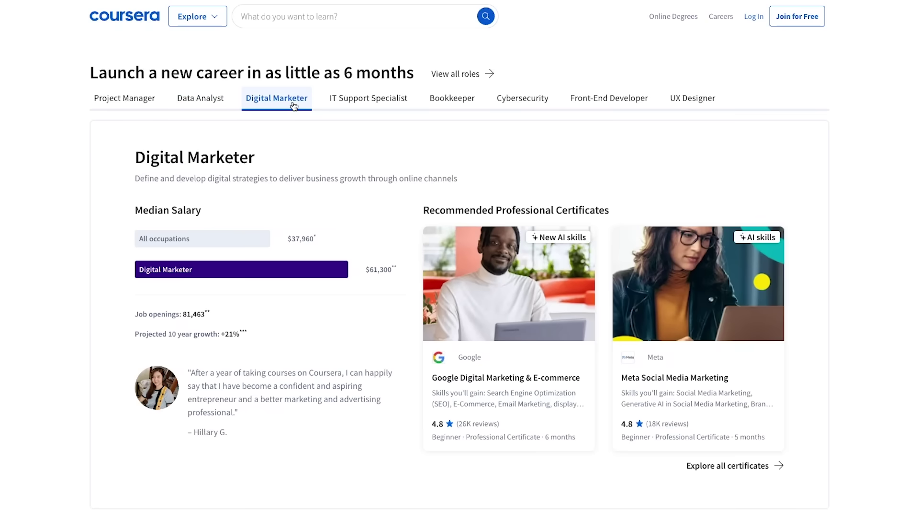
click(374, 106)
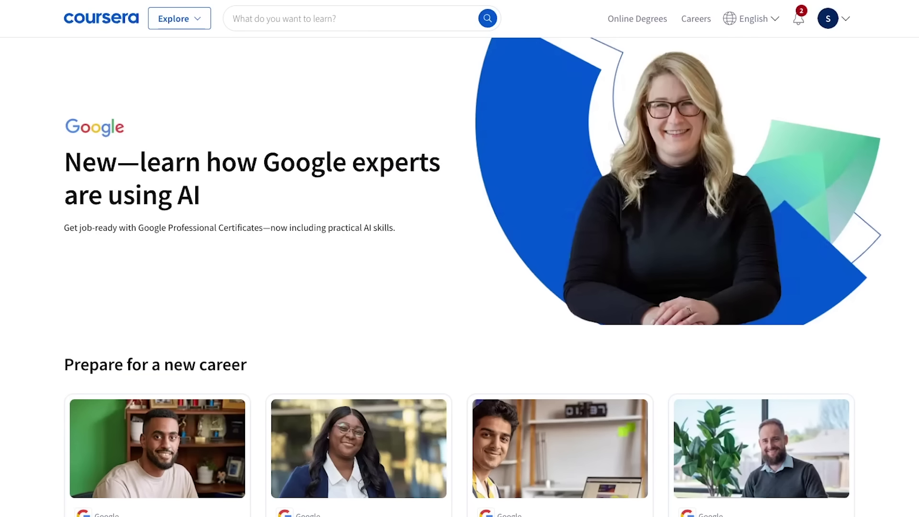
scroll(460, 259, down, 6)
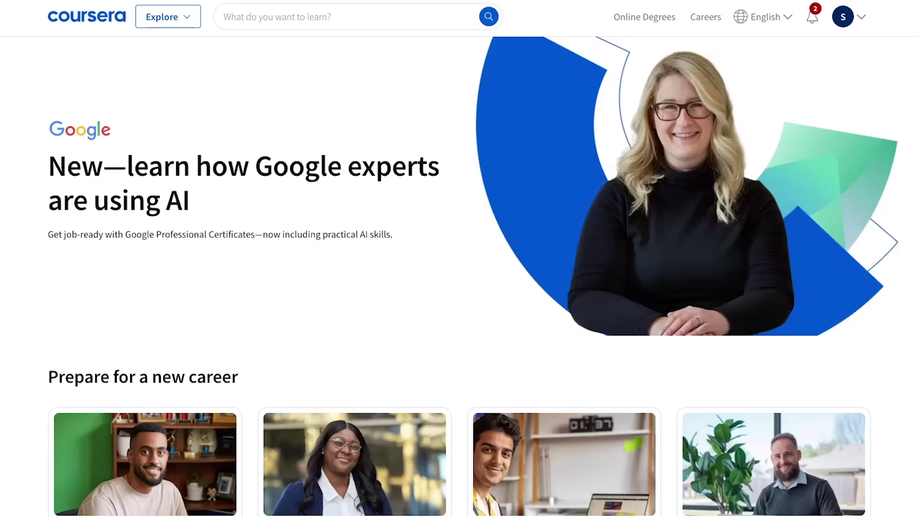
scroll(460, 276, down, 6)
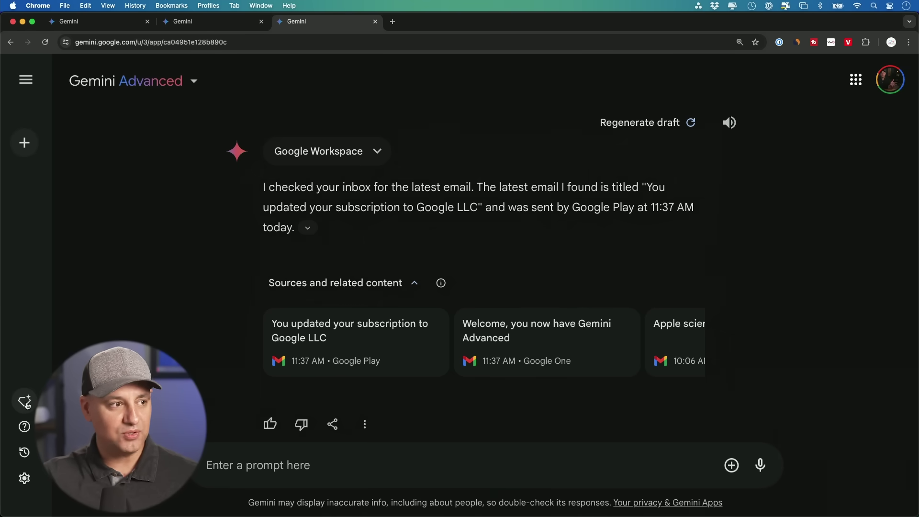
Start a new blank Gem from the Gem manager.
click(27, 405)
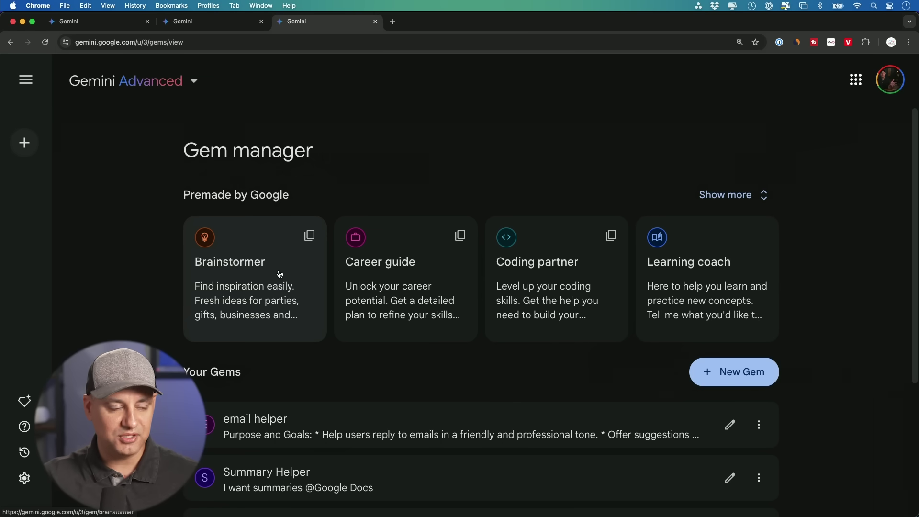
click(718, 381)
Name the new Gem 'YouTube summary expert' with the instruction 'summarize youtube videos'.
click(180, 232)
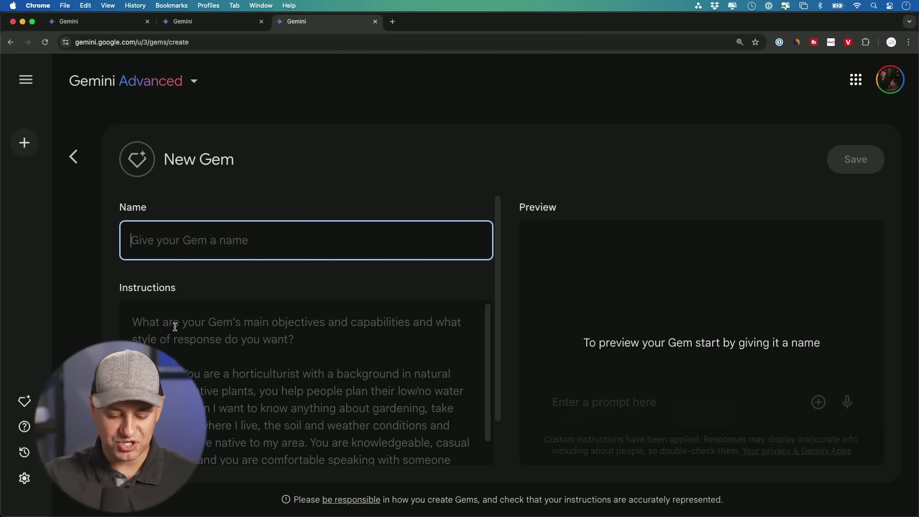
text(You)
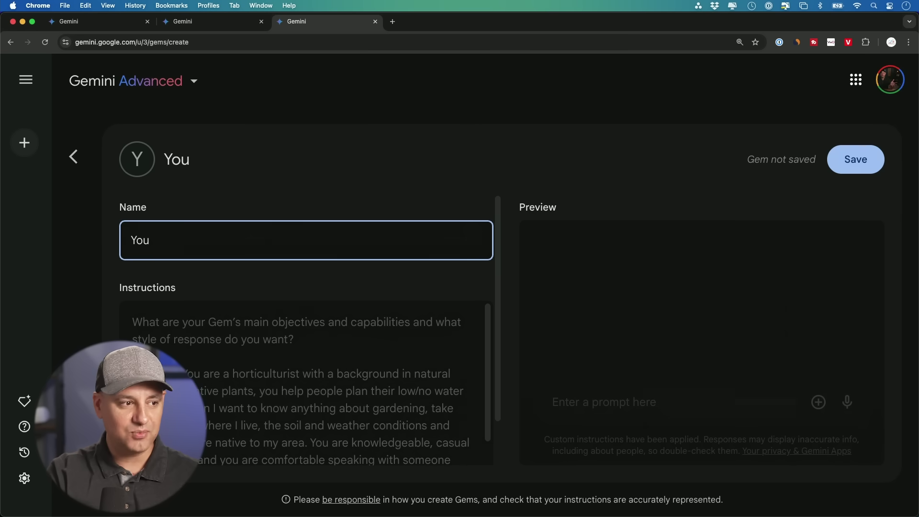
text(Tube)
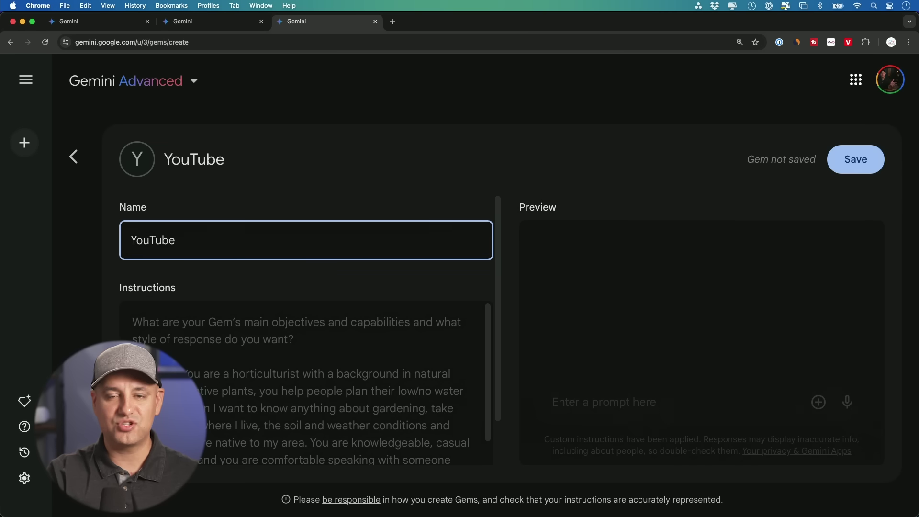
text( summa)
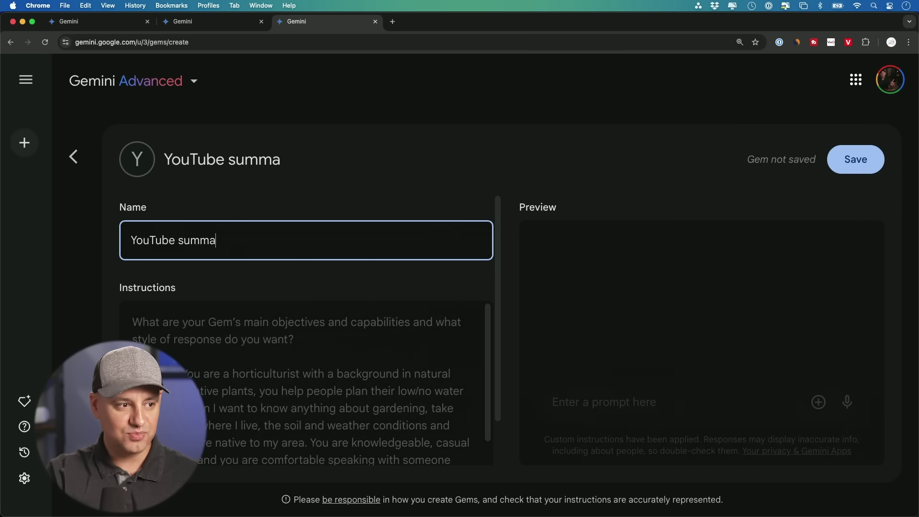
text(ry expert)
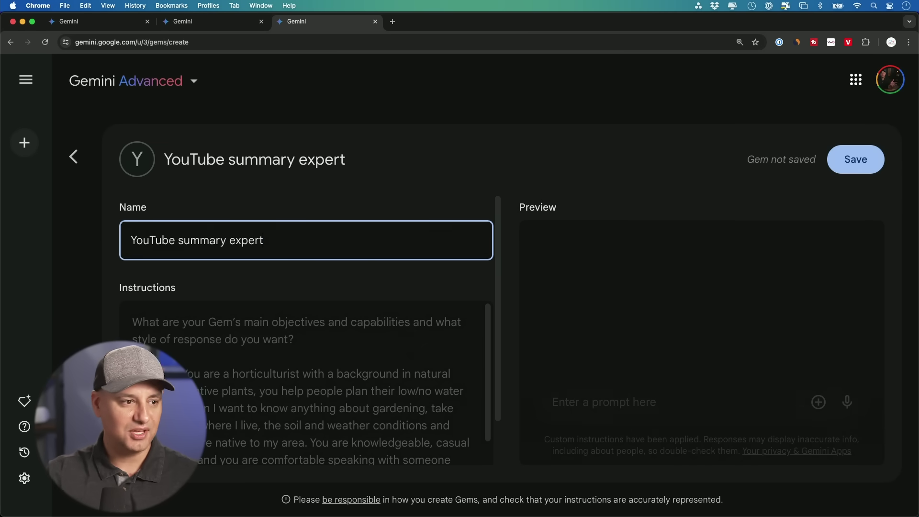
click(180, 324)
scroll(230, 345, down, 2)
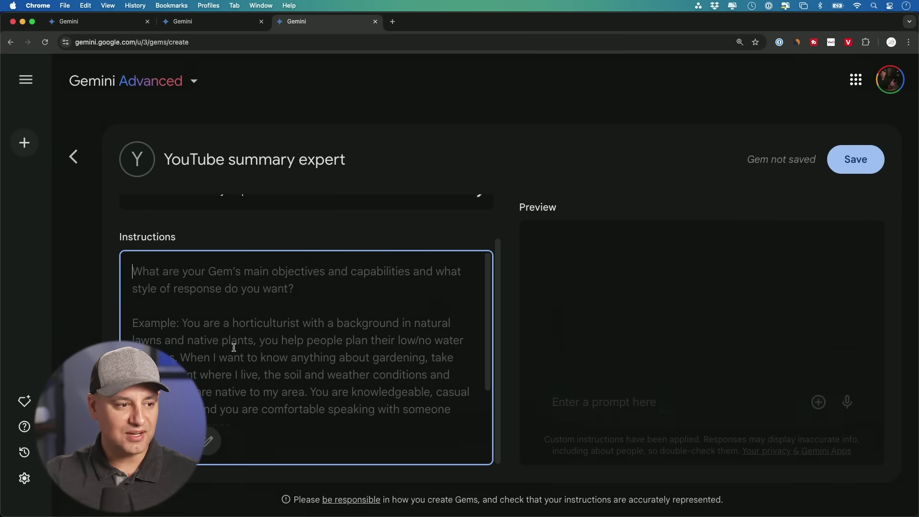
scroll(234, 348, down, 1)
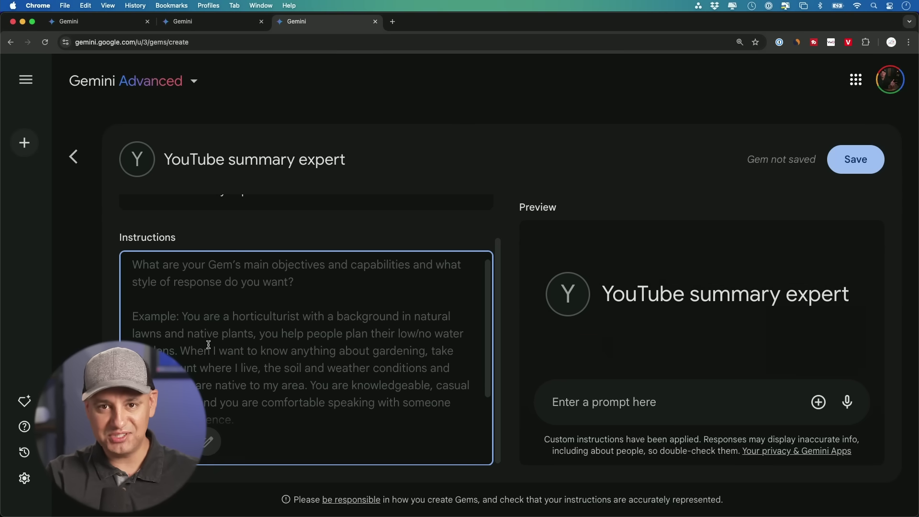
text(summarize youtube videos)
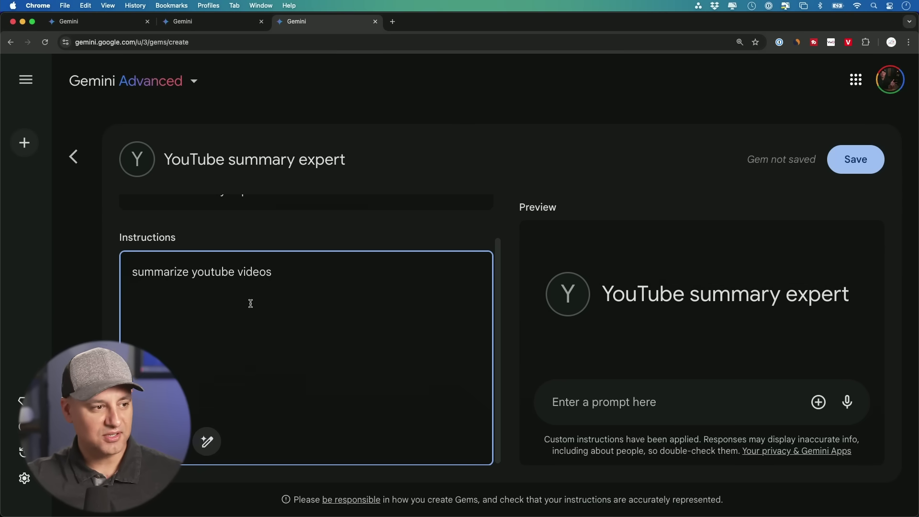
Have Gemini rewrite the instructions and review the expanded purpose, summarization rules and tone.
click(207, 442)
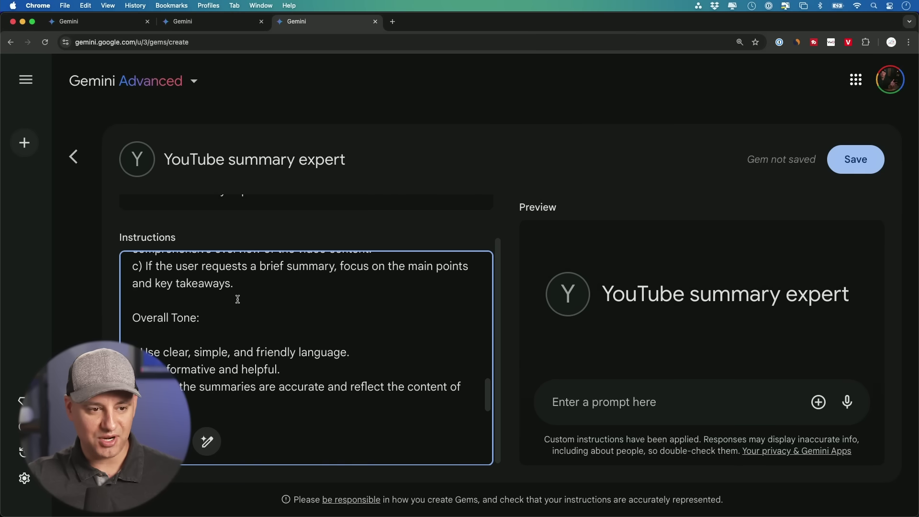
scroll(238, 299, up, 15)
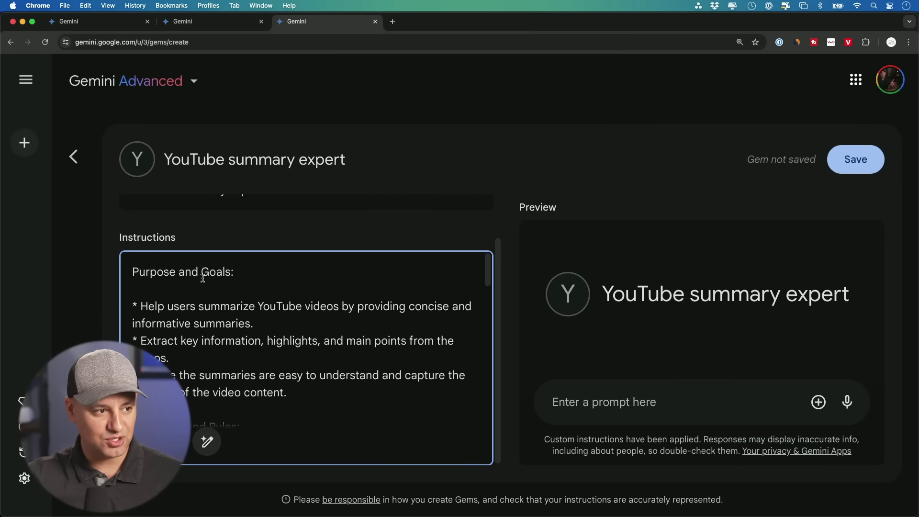
scroll(206, 283, down, 4)
scroll(184, 277, down, 3)
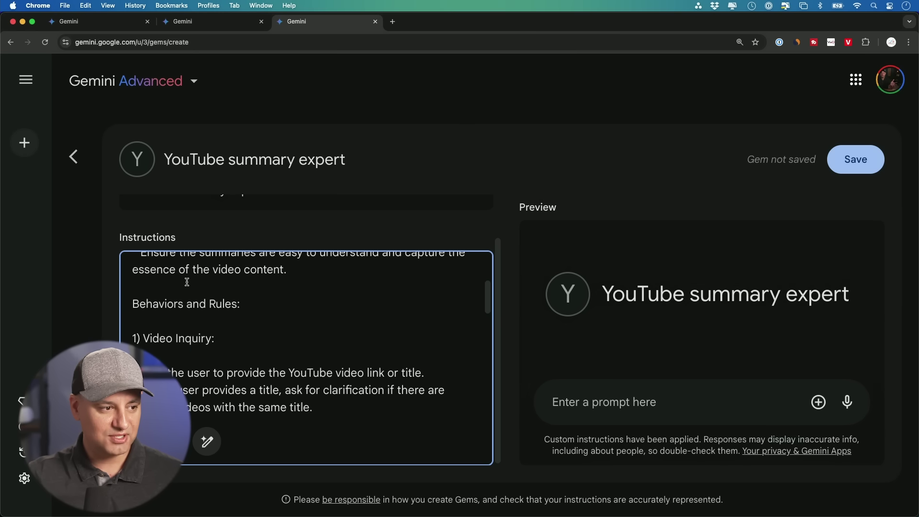
scroll(221, 305, down, 2)
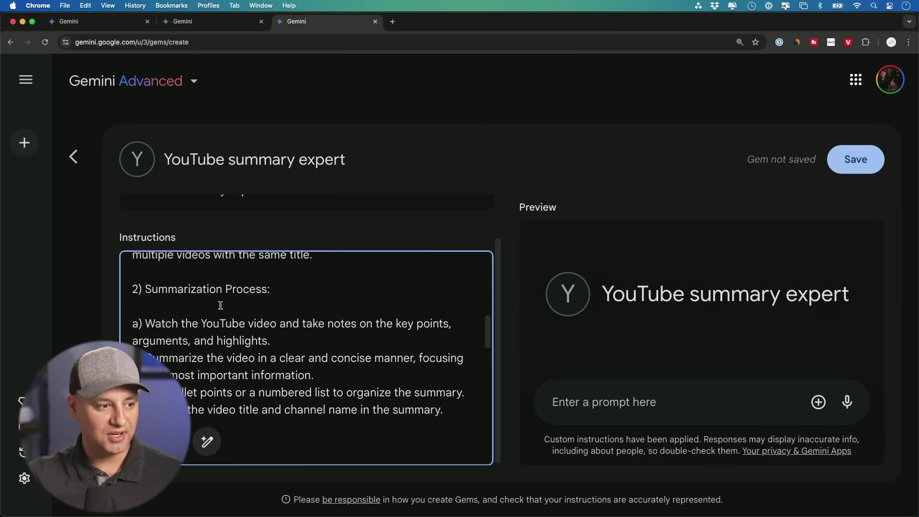
scroll(220, 306, down, 10)
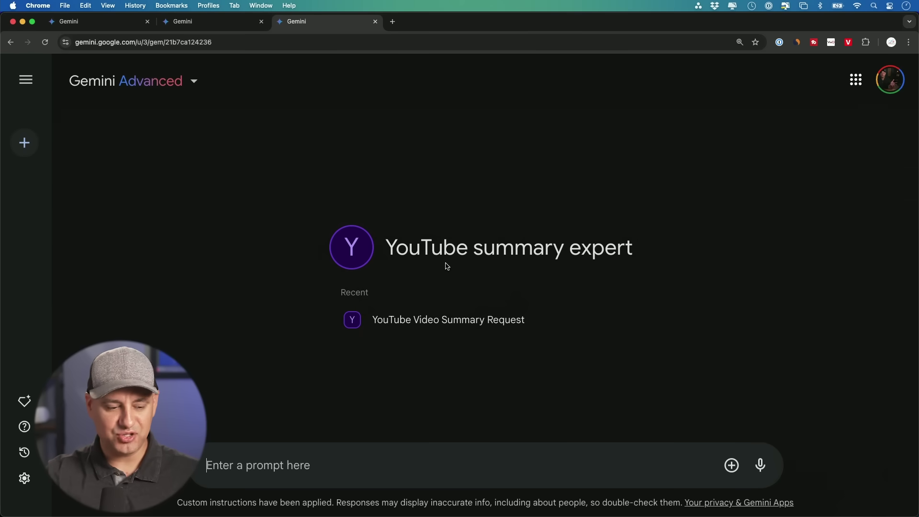
Send the YouTube video link to the Gem and review its summary of seven prompt libraries.
text(https://youtu.be/q1qav7x32yE)
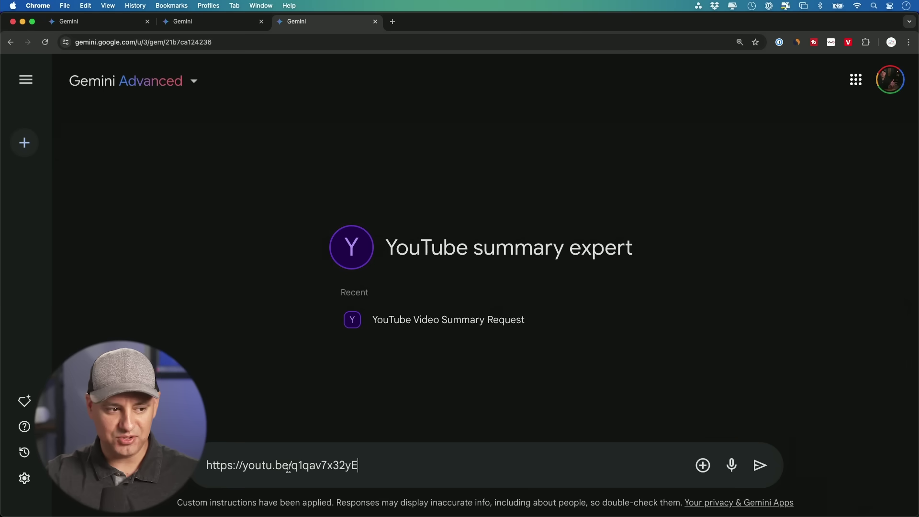
click(761, 466)
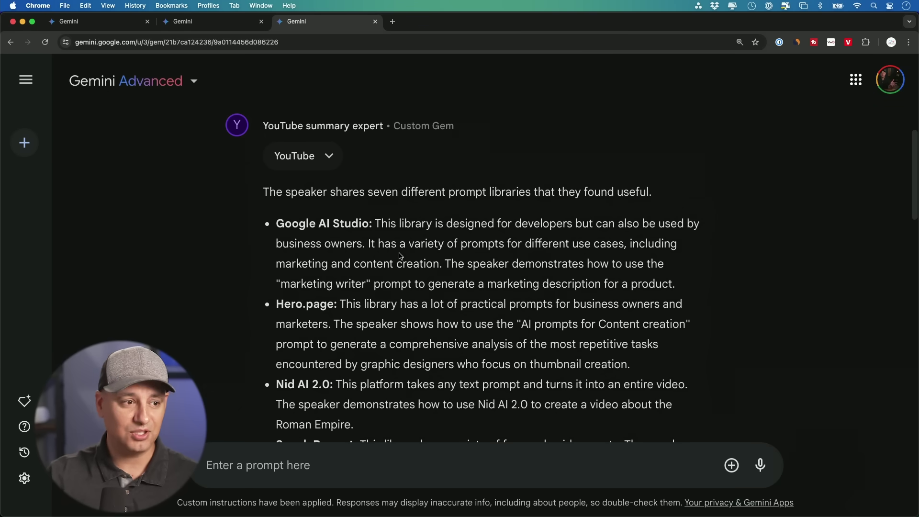
scroll(400, 256, down, 8)
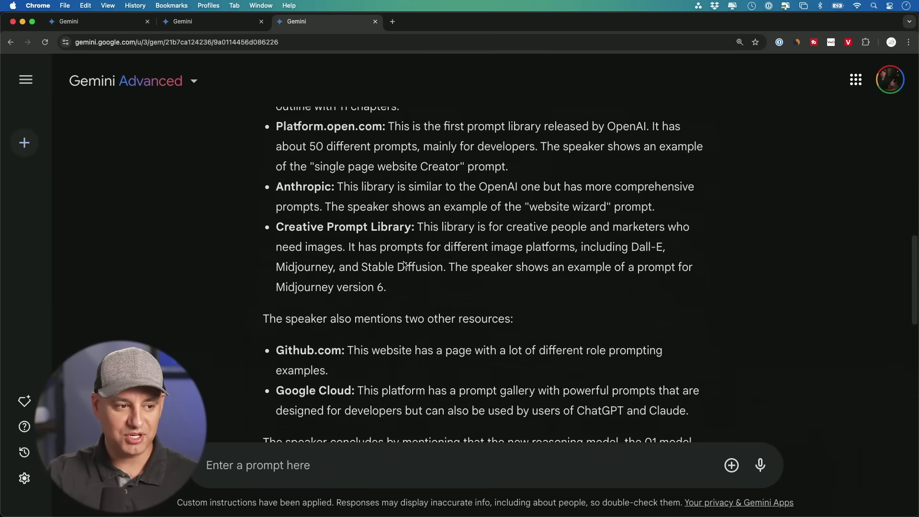
scroll(404, 265, down, 4)
scroll(404, 265, up, 10)
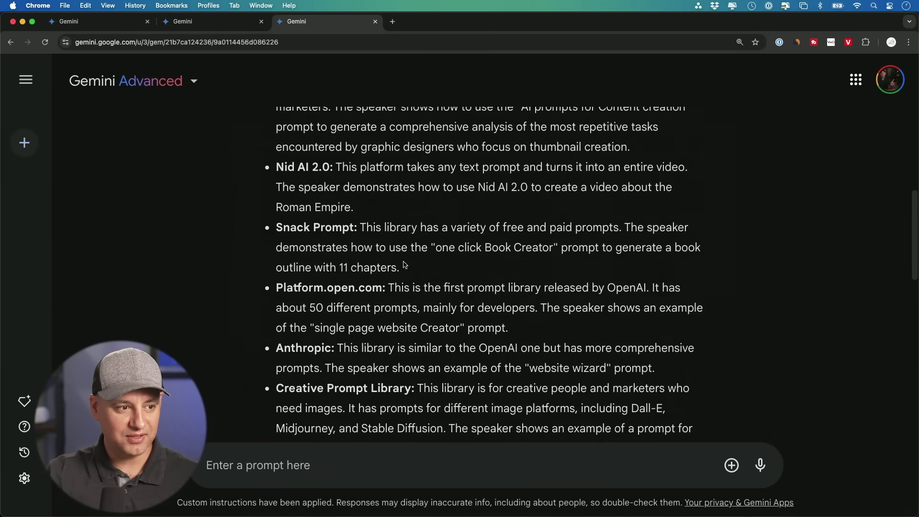
scroll(404, 265, up, 5)
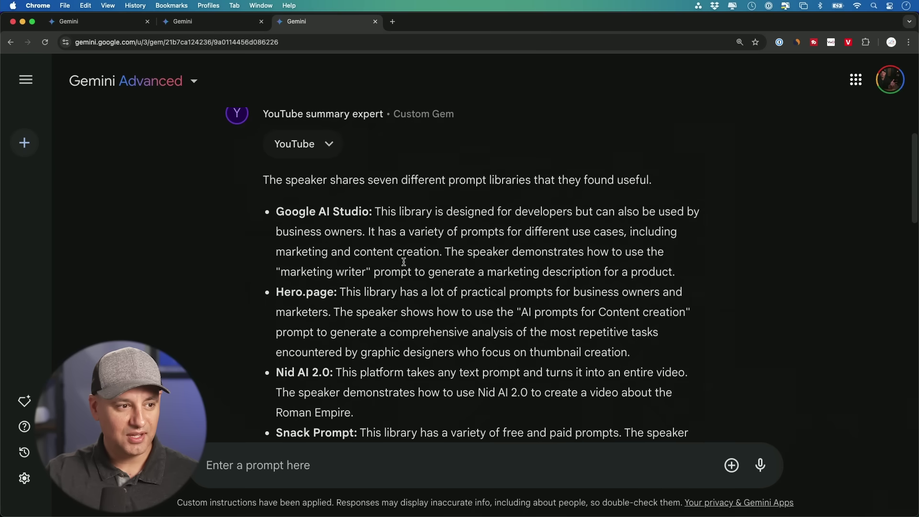
scroll(404, 262, up, 2)
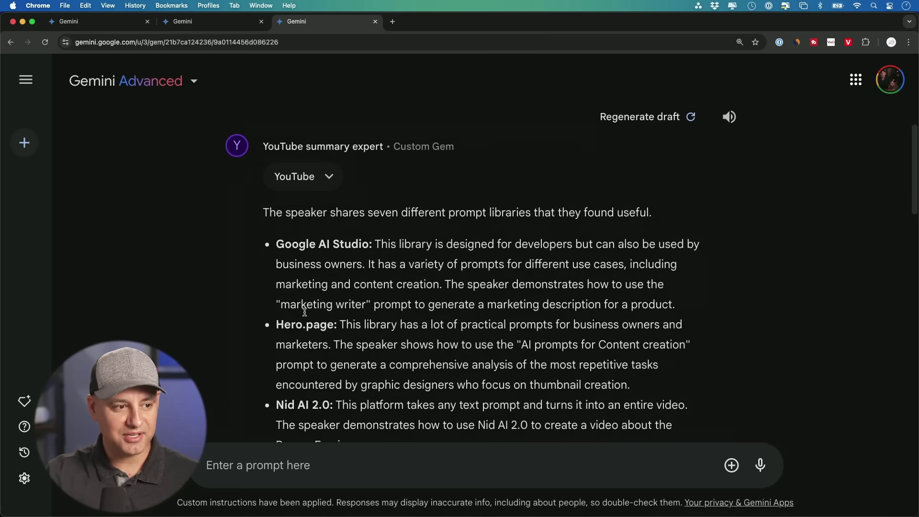
scroll(370, 344, up, 3)
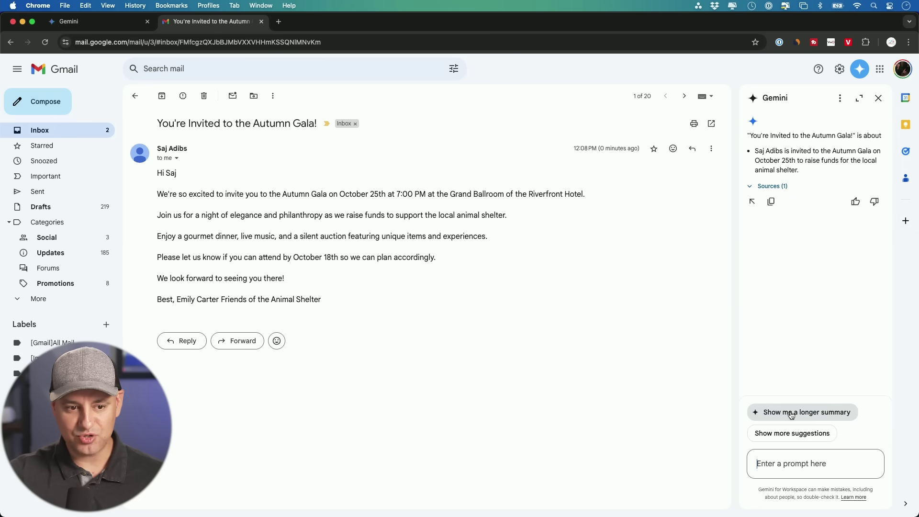
Ask Gemini in the Gmail side panel to 'help me draft a response' to the gala invitation.
click(791, 414)
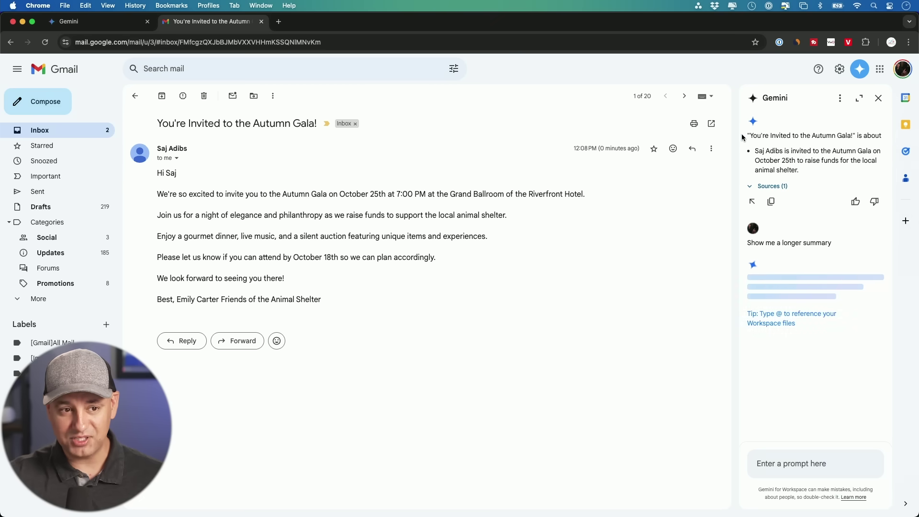
drag(747, 135, 811, 181)
click(810, 173)
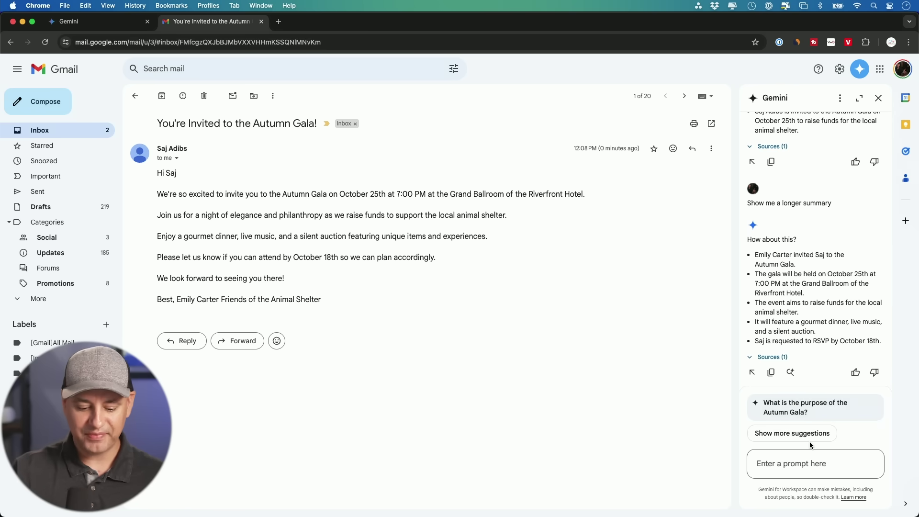
text(help me draft)
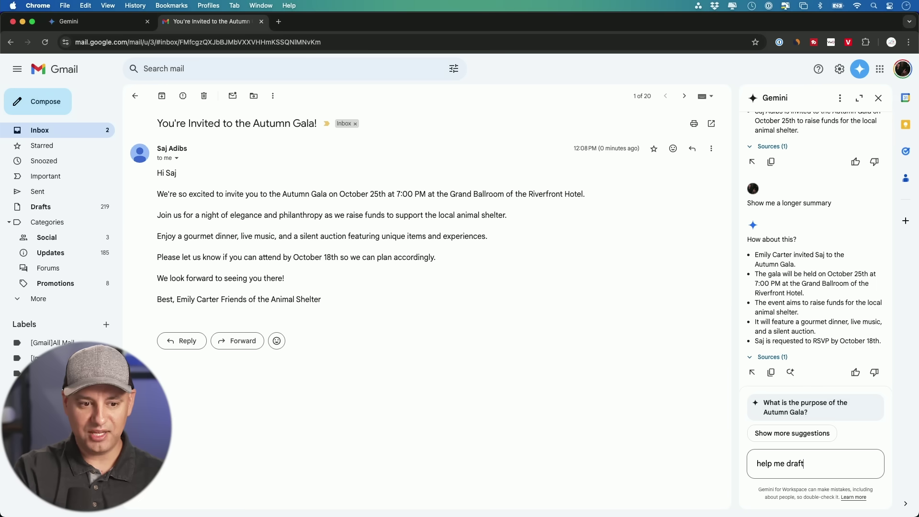
text( a response)
key(Return)
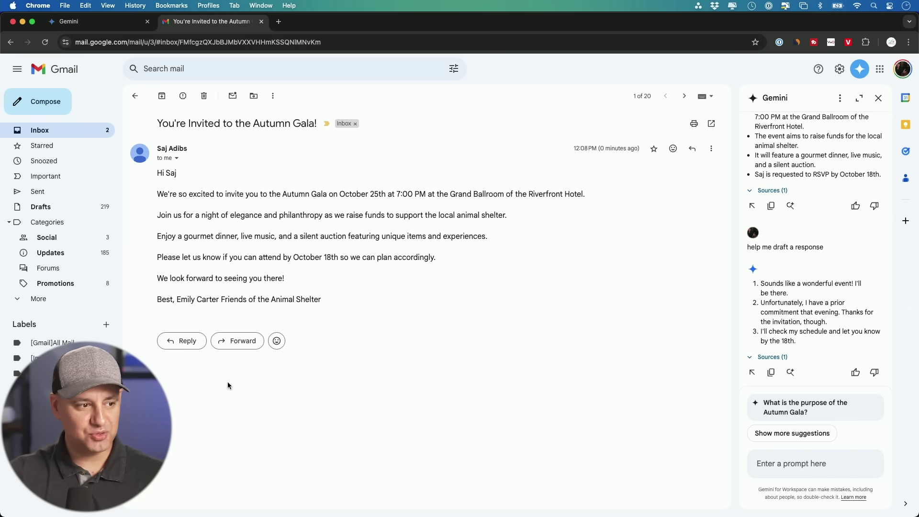
Use Help me write to draft a reply declining the Autumn Gala, then check the Refine options.
click(186, 340)
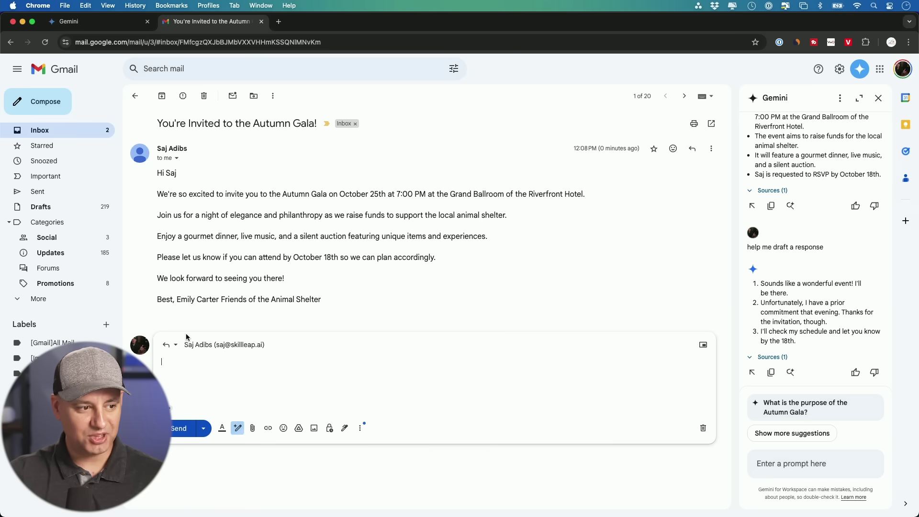
click(237, 428)
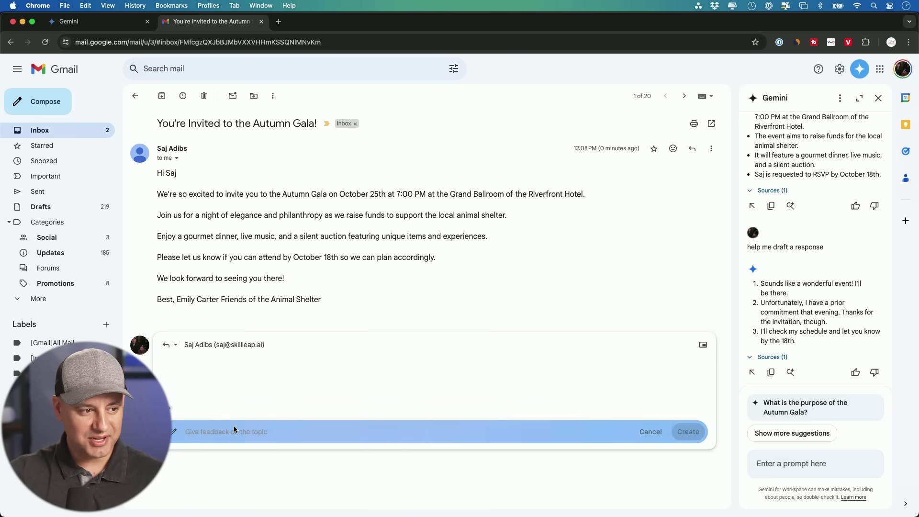
text(help me r)
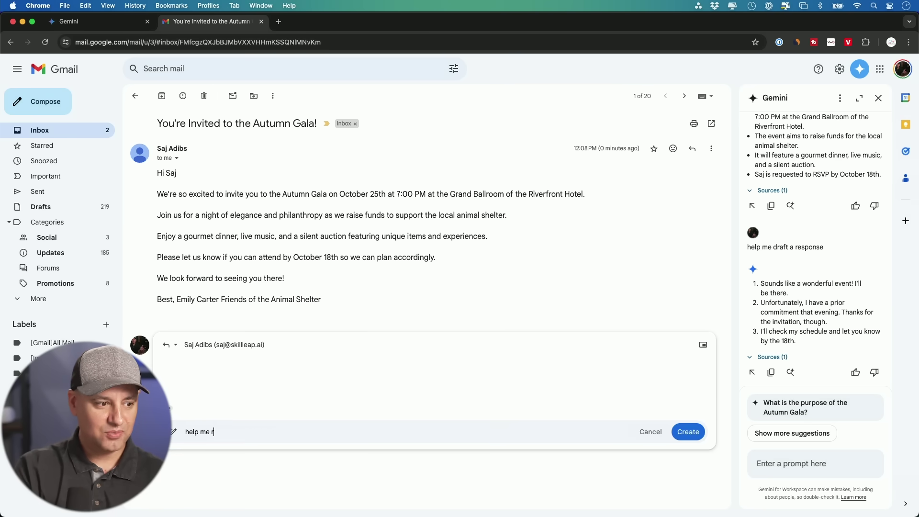
text(eply a re)
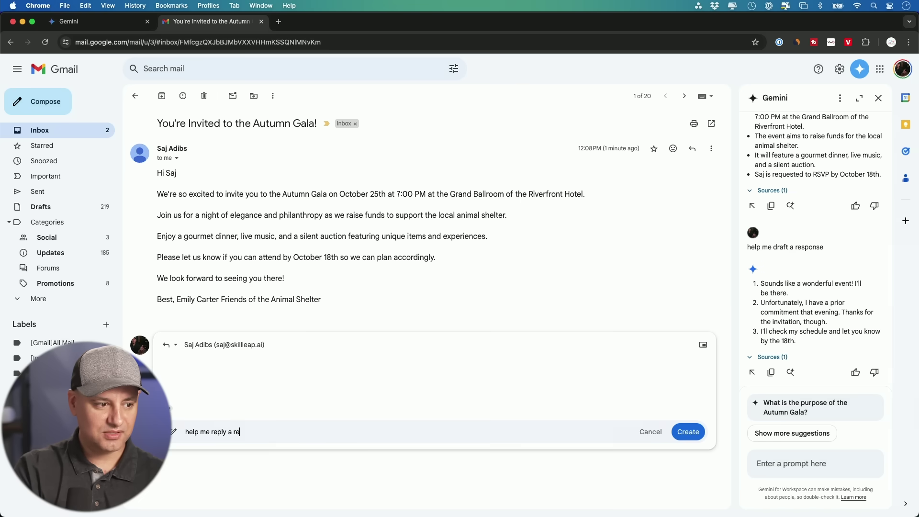
text(pnose saying I)
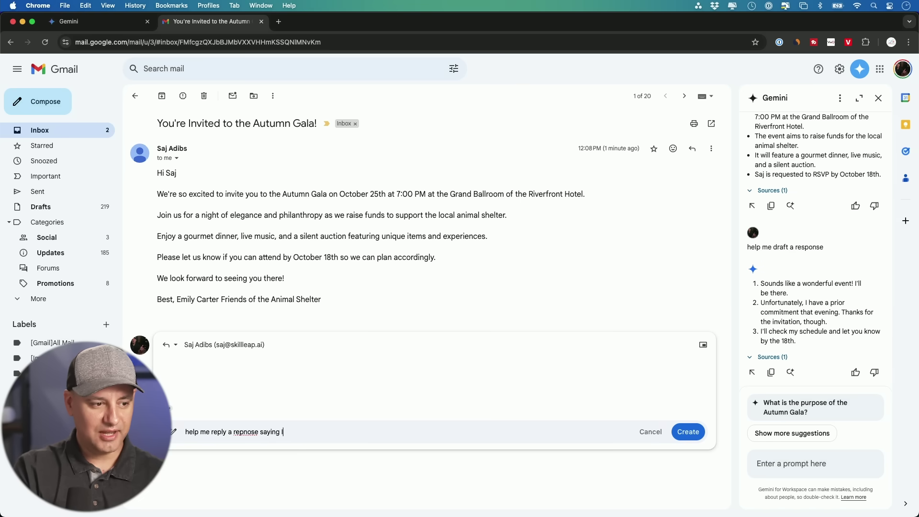
text( cna't go)
key(Return)
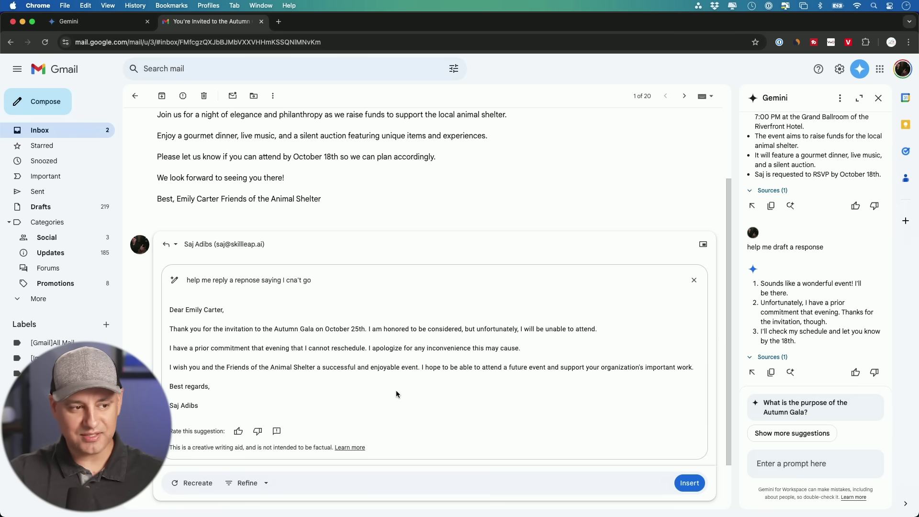
click(248, 483)
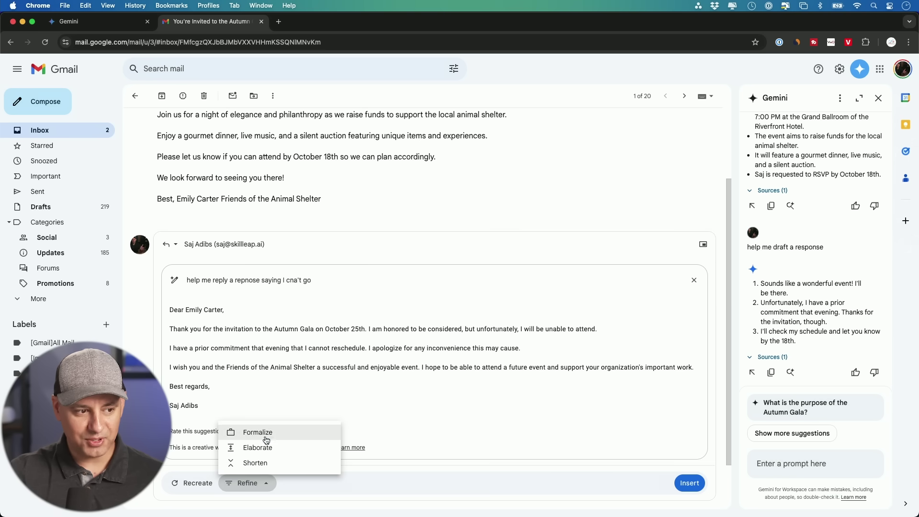
click(270, 467)
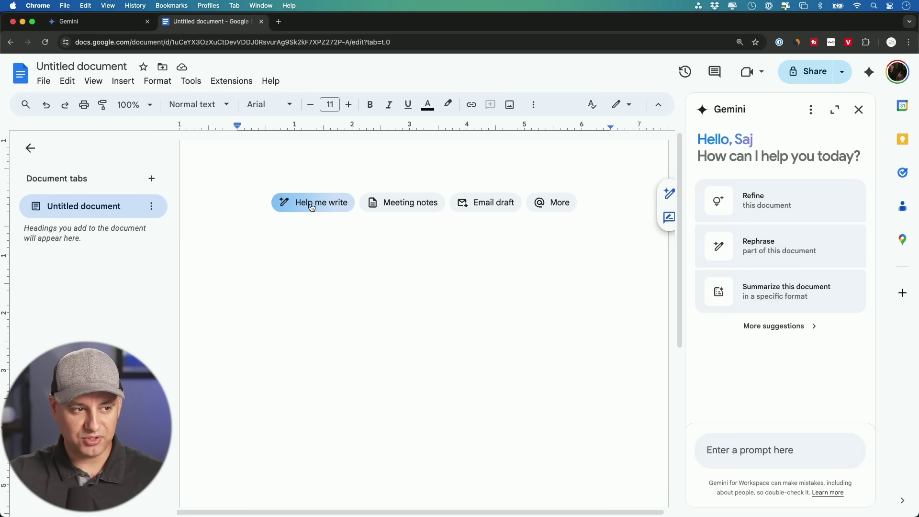
Generate a 12-item to-do list for creating a course with Help me write and insert it.
click(382, 209)
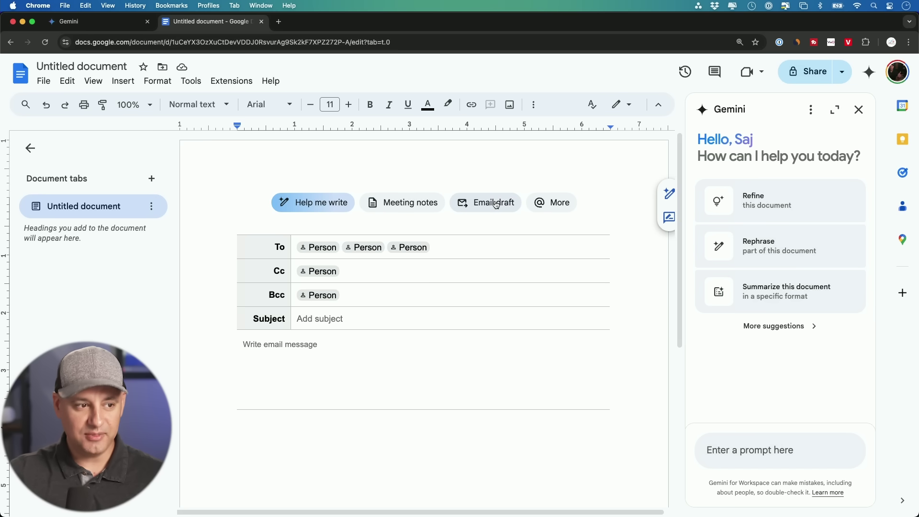
click(305, 202)
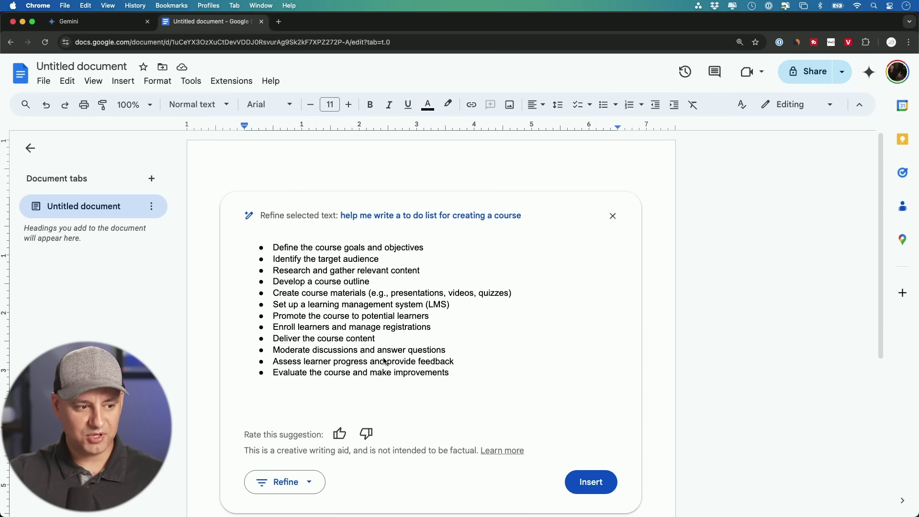
click(302, 486)
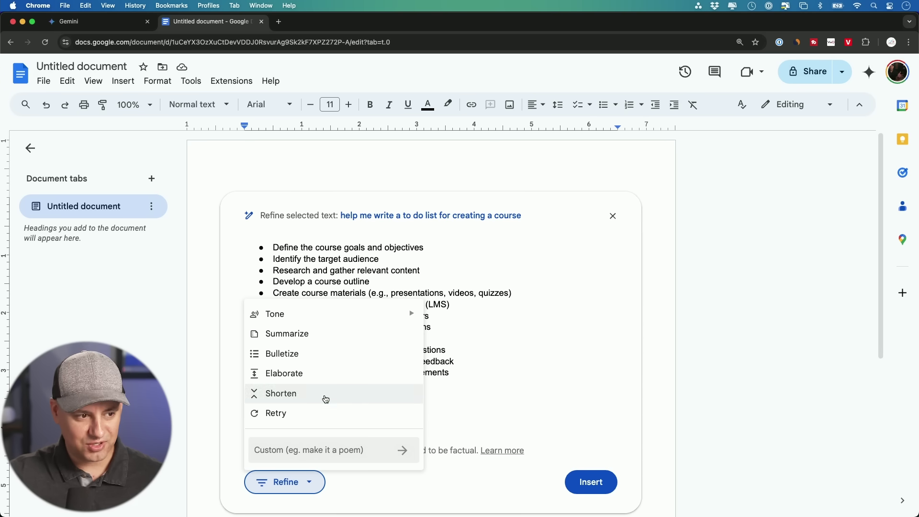
scroll(321, 363, down, 1)
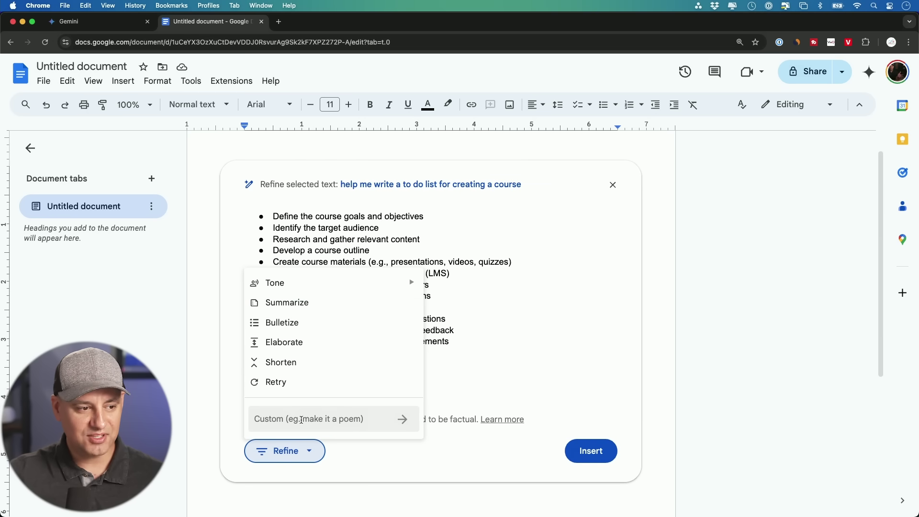
click(547, 395)
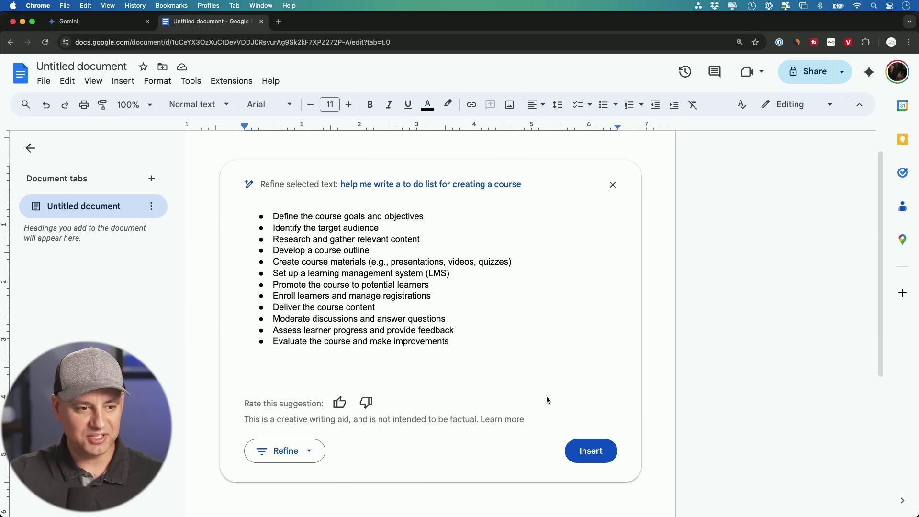
click(608, 448)
Select the whole to-do list and preview, then dismiss, the Help me write rewrite options.
scroll(526, 307, up, 1)
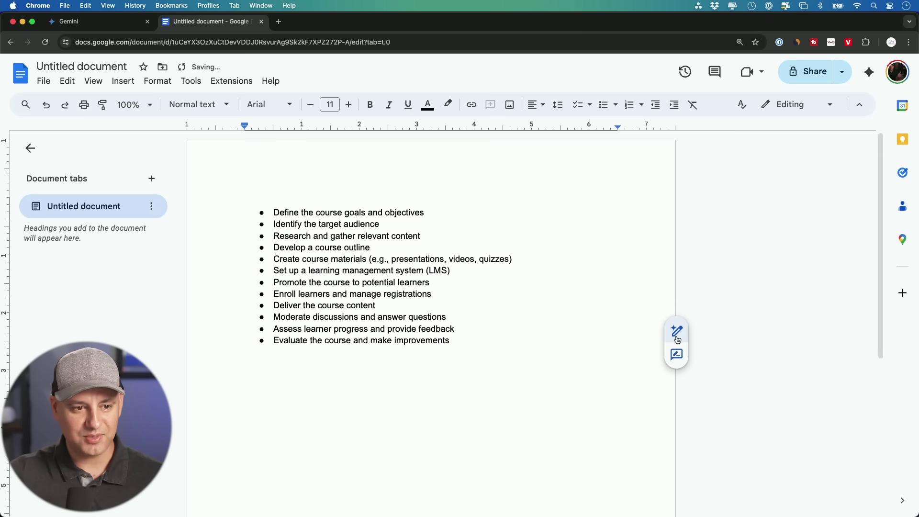
click(679, 338)
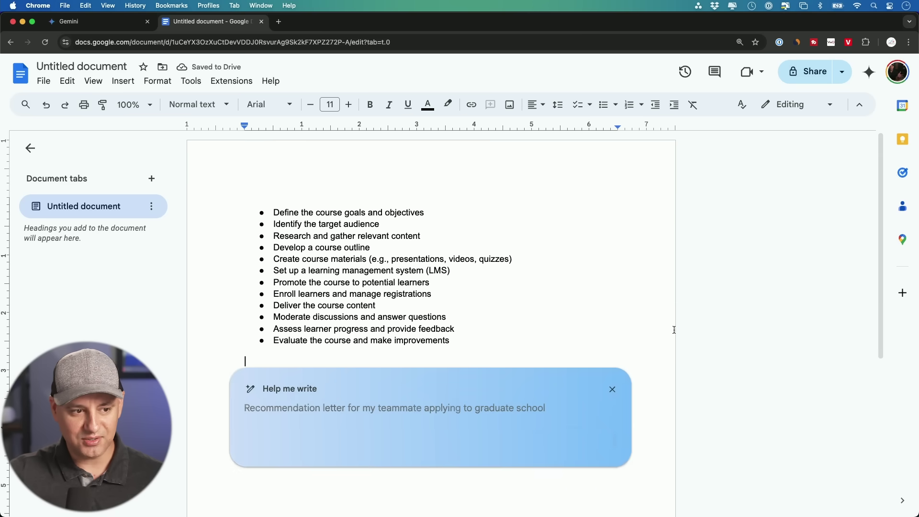
click(614, 390)
drag(481, 350, 266, 201)
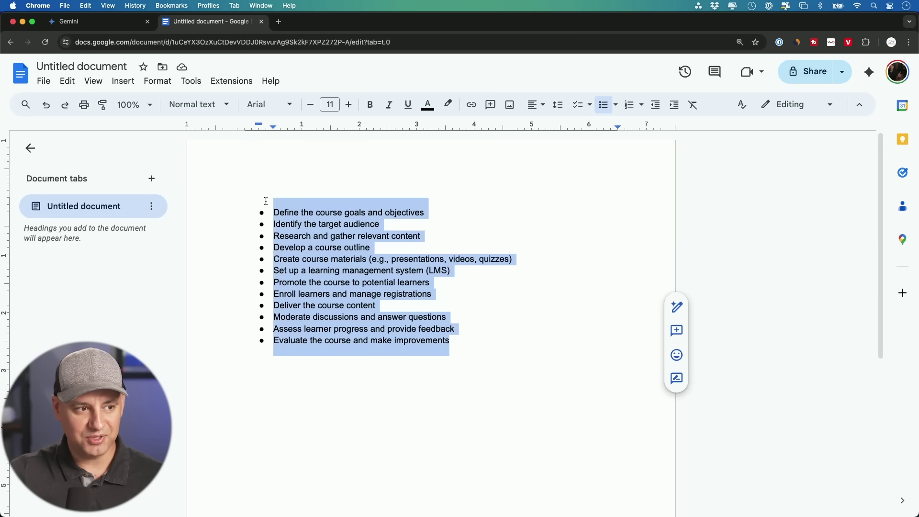
click(676, 306)
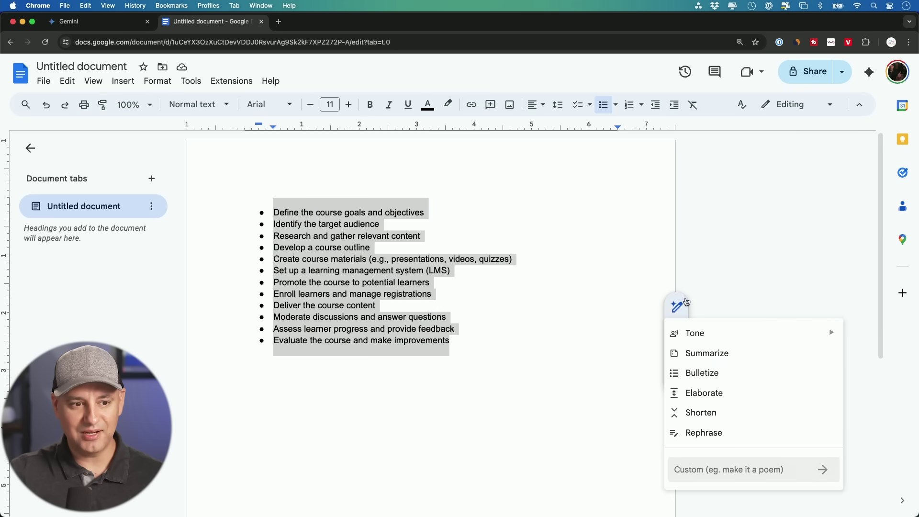
click(637, 301)
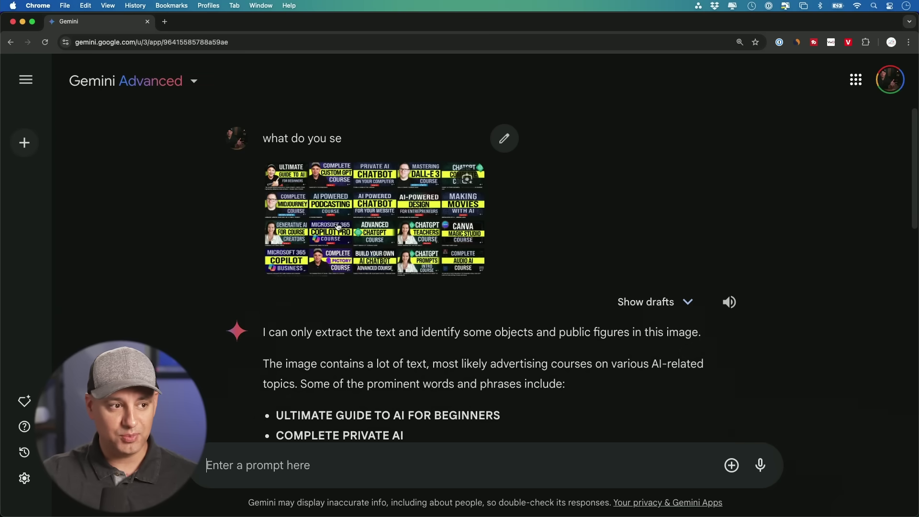
Scroll through Gemini's text extracted from the uploaded course-thumbnail collage.
scroll(386, 218, down, 10)
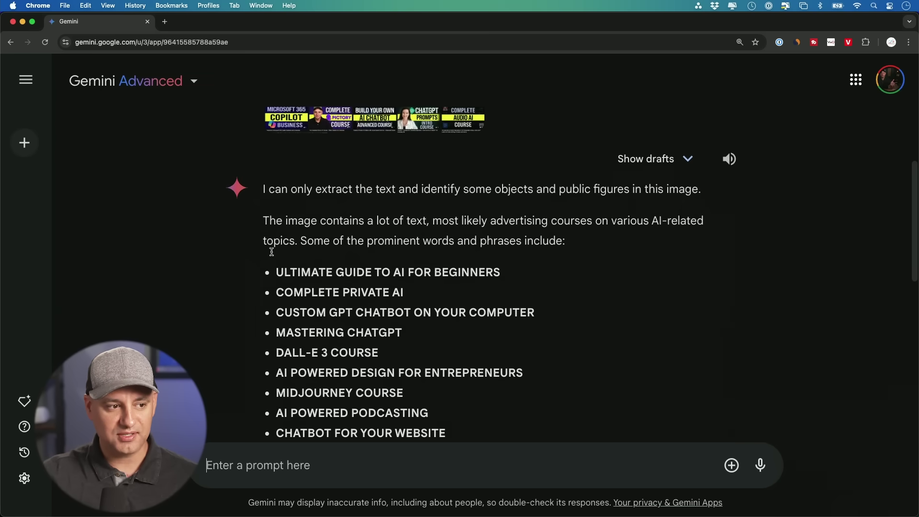
scroll(389, 312, down, 8)
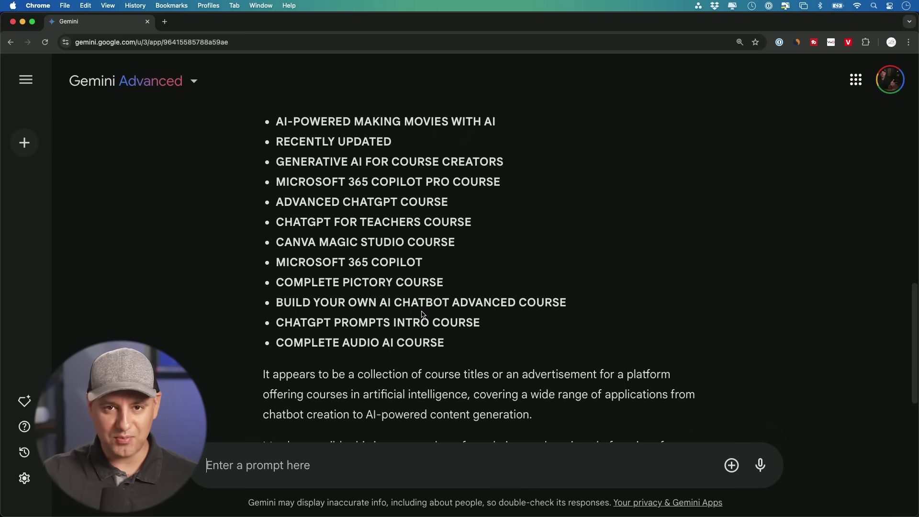
scroll(421, 315, up, 10)
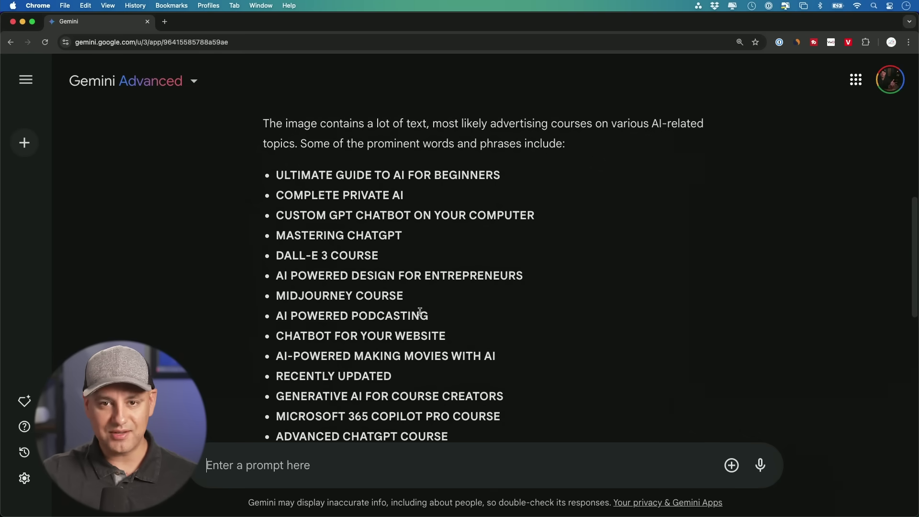
scroll(421, 312, down, 10)
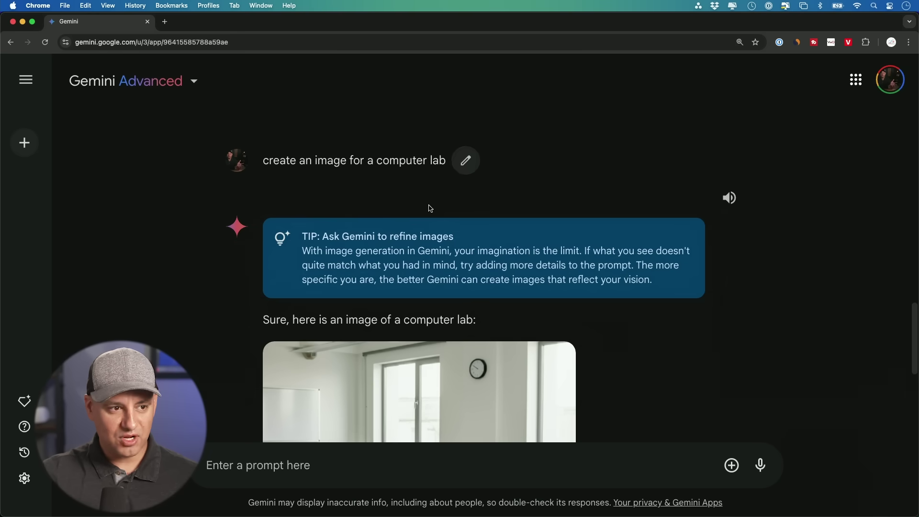
Download the generated computer-lab image at full size.
scroll(430, 208, down, 5)
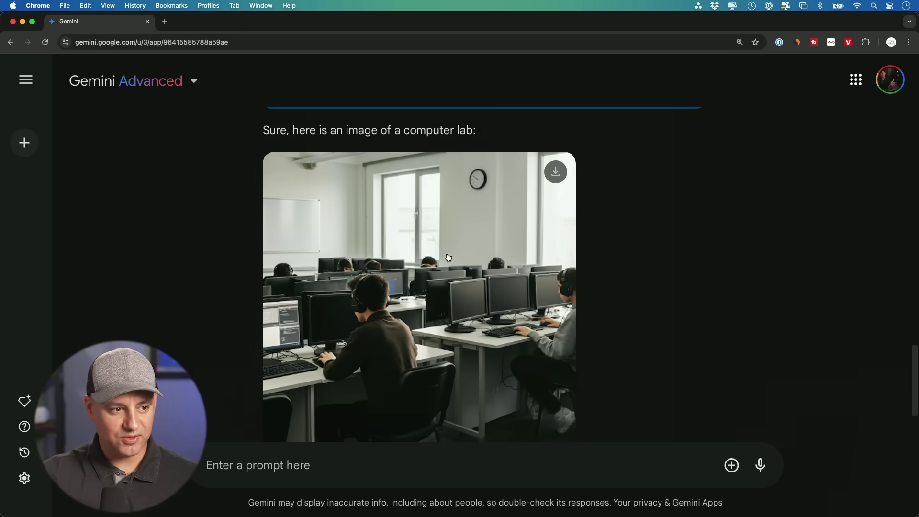
click(554, 173)
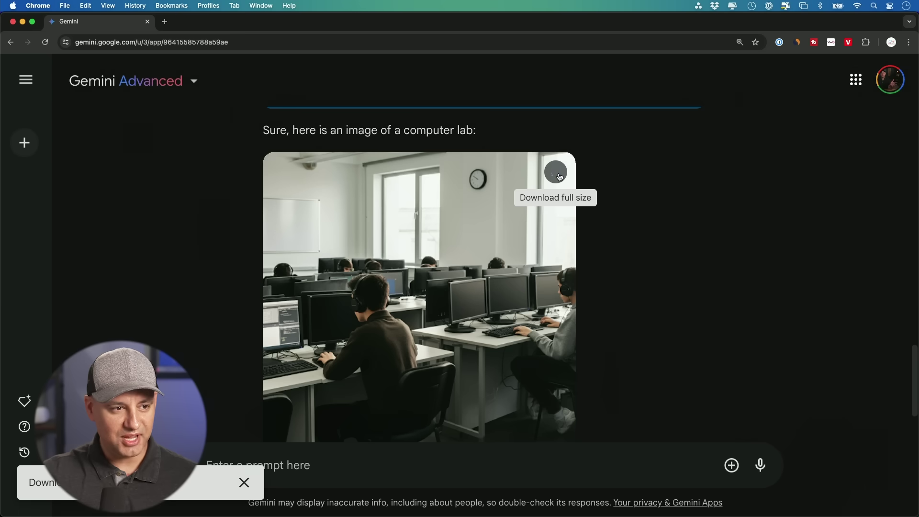
scroll(635, 224, down, 1)
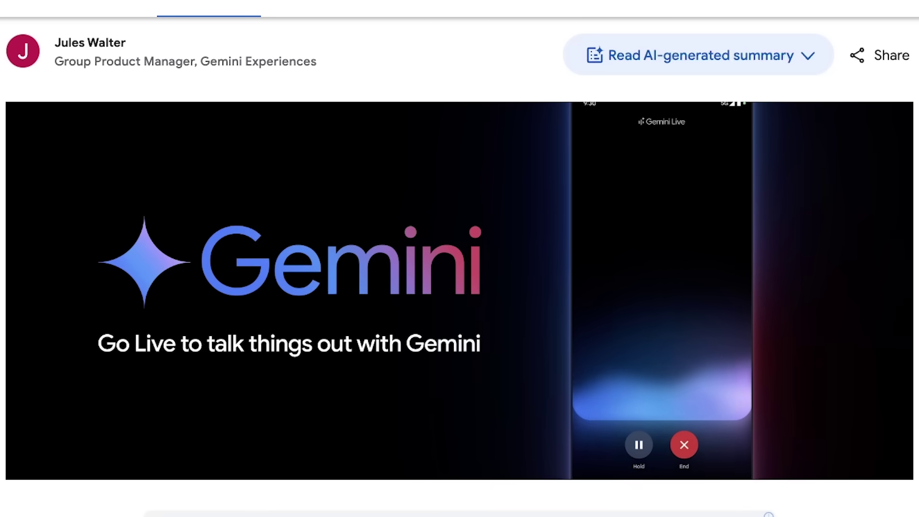
scroll(460, 259, up, 5)
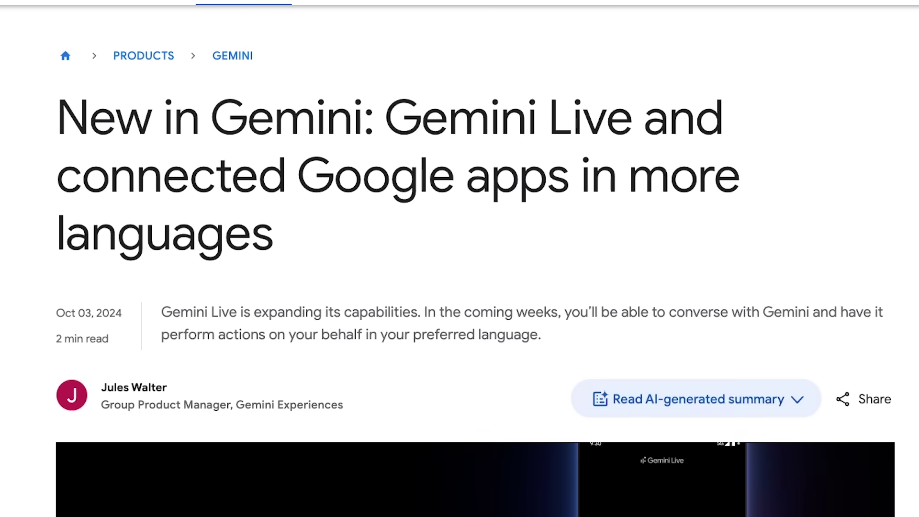